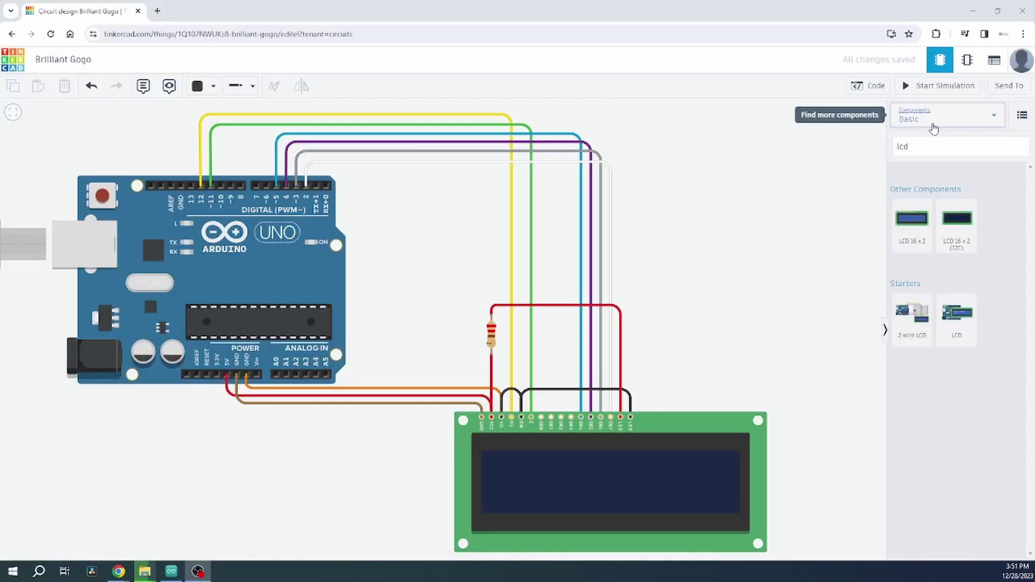
Run the finished circuit's simulation, then bring the Arduino IDE sketch to the front.
{"action": "left_click", "coordinate": [945, 88]}
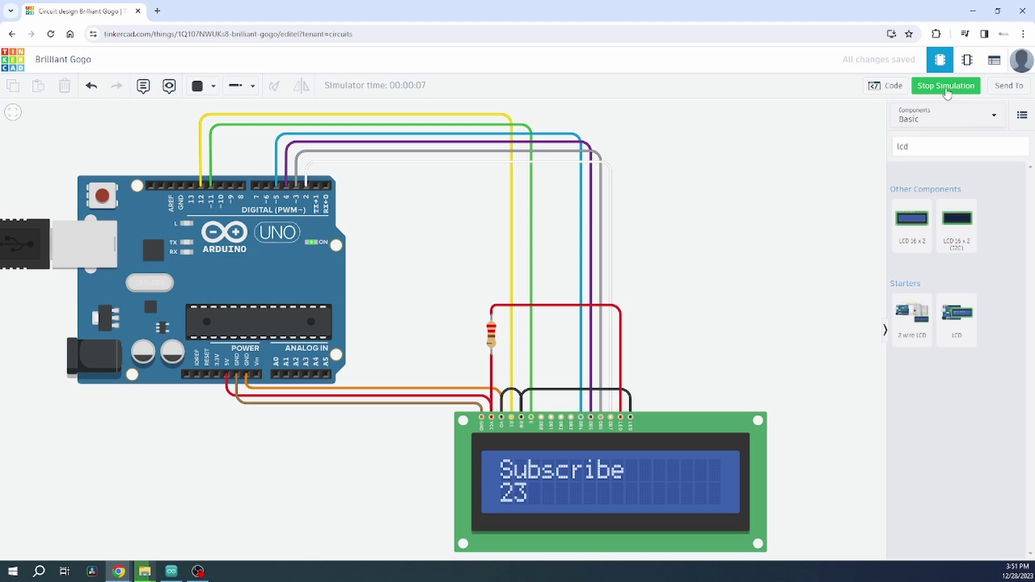
{"action": "left_click", "coordinate": [174, 575]}
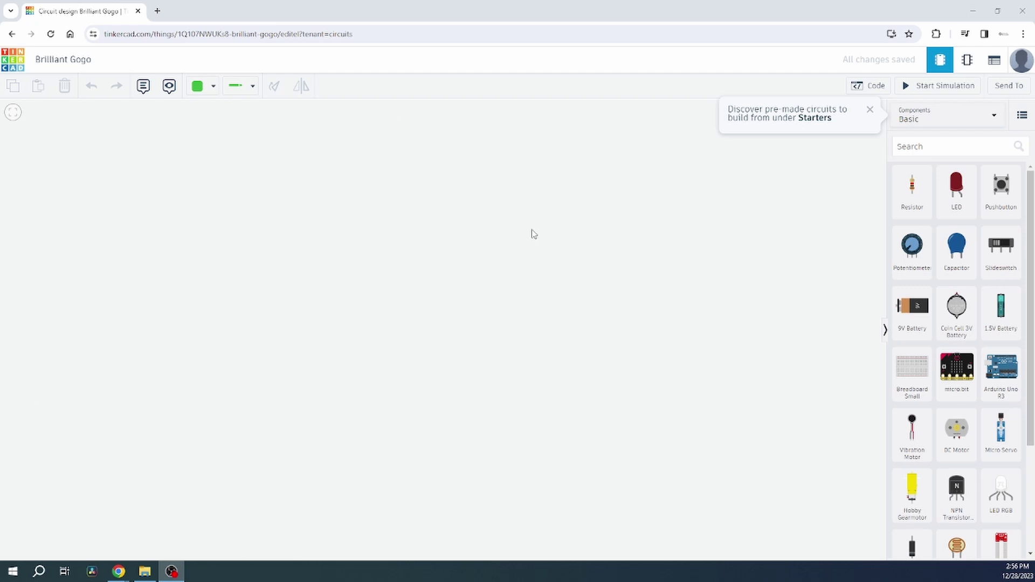
Search the component library for 'lcd' to list the 16x2 LCD parts and starters.
{"action": "left_click", "coordinate": [940, 149]}
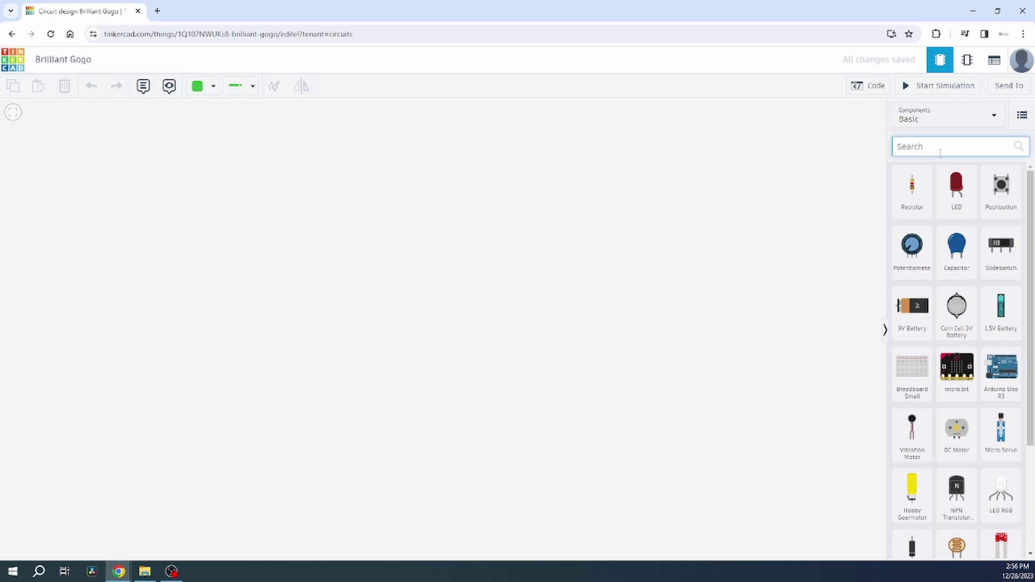
{"action": "type", "text": "lcd"}
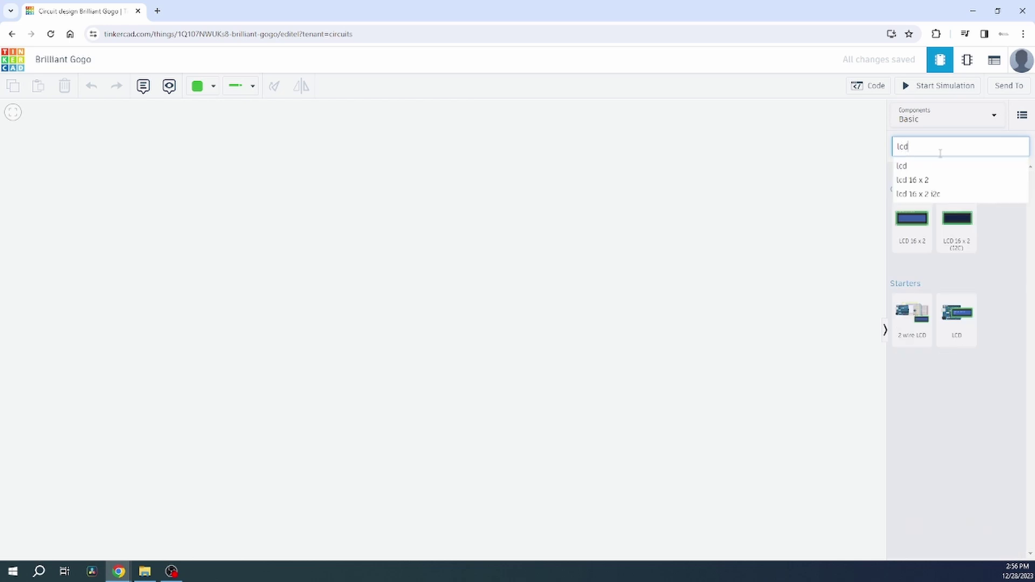
{"action": "left_click", "coordinate": [760, 302]}
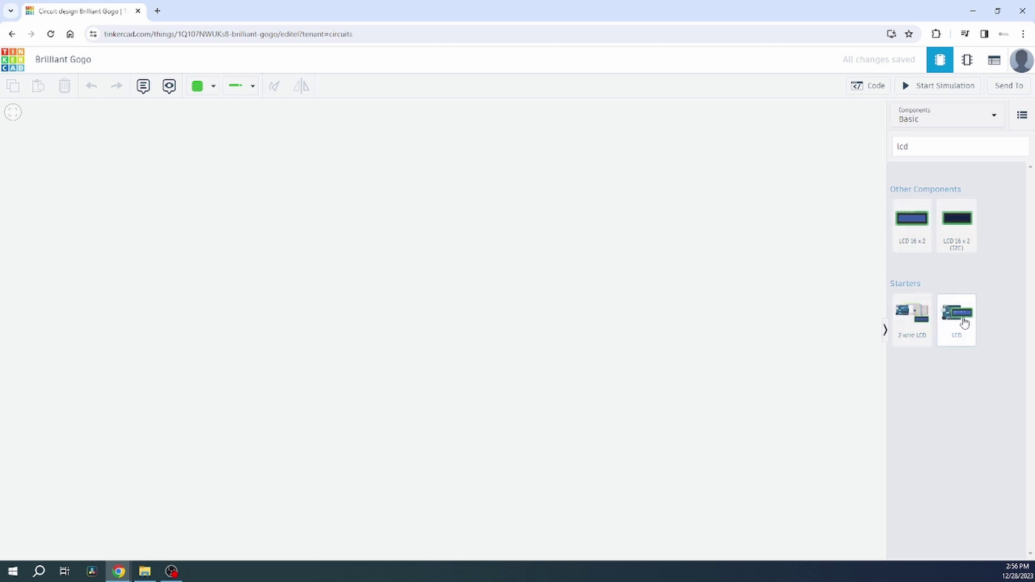
Place the LCD starter circuit on the canvas, deleting a first misplaced copy.
{"action": "mouse_move", "coordinate": [965, 320]}
{"action": "left_mouse_down"}
{"action": "mouse_move", "coordinate": [343, 208]}
{"action": "mouse_move", "coordinate": [379, 291]}
{"action": "left_mouse_up"}
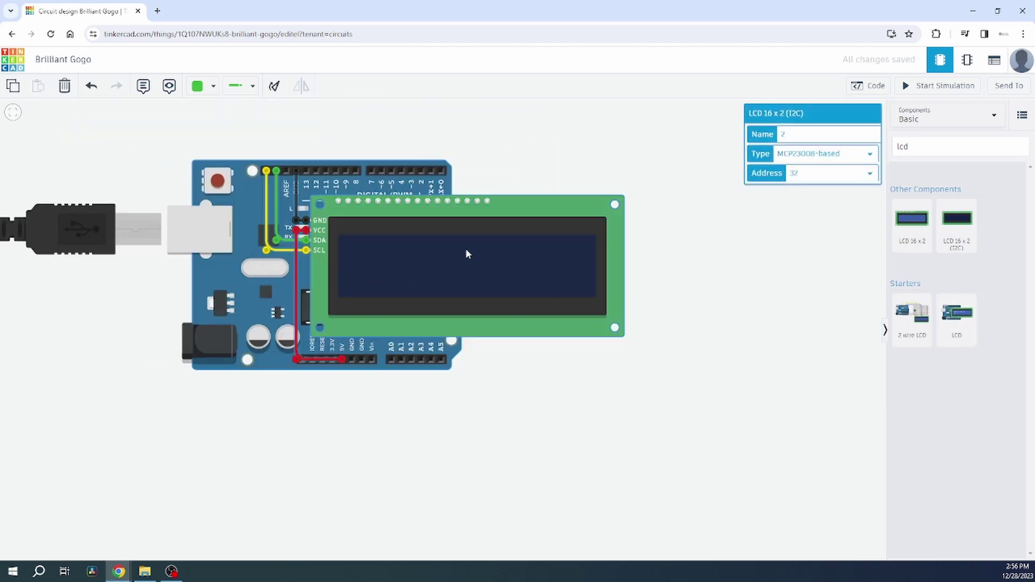
{"action": "key", "text": "ctrl+a"}
{"action": "key", "text": "Delete"}
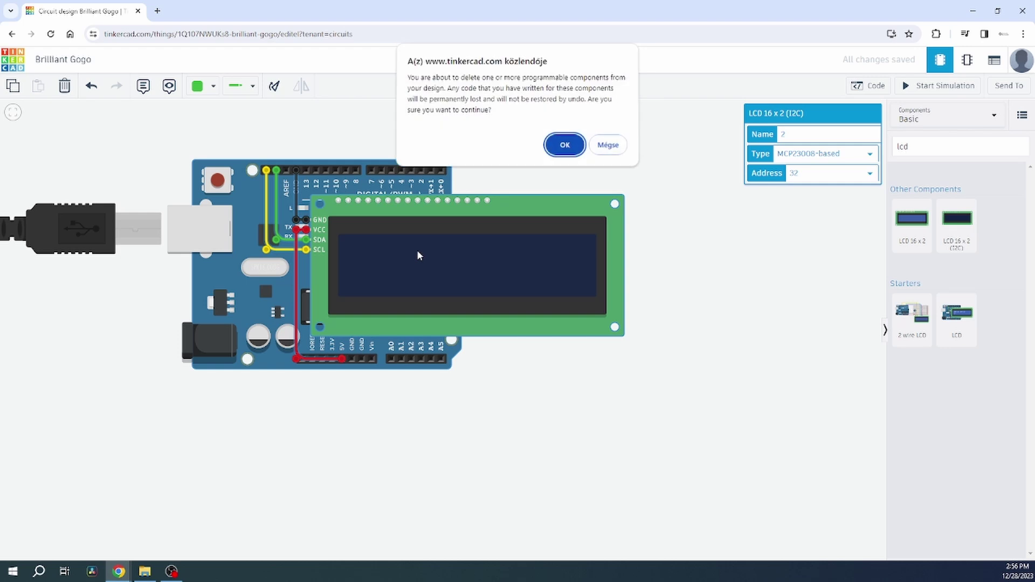
{"action": "left_click", "coordinate": [562, 145]}
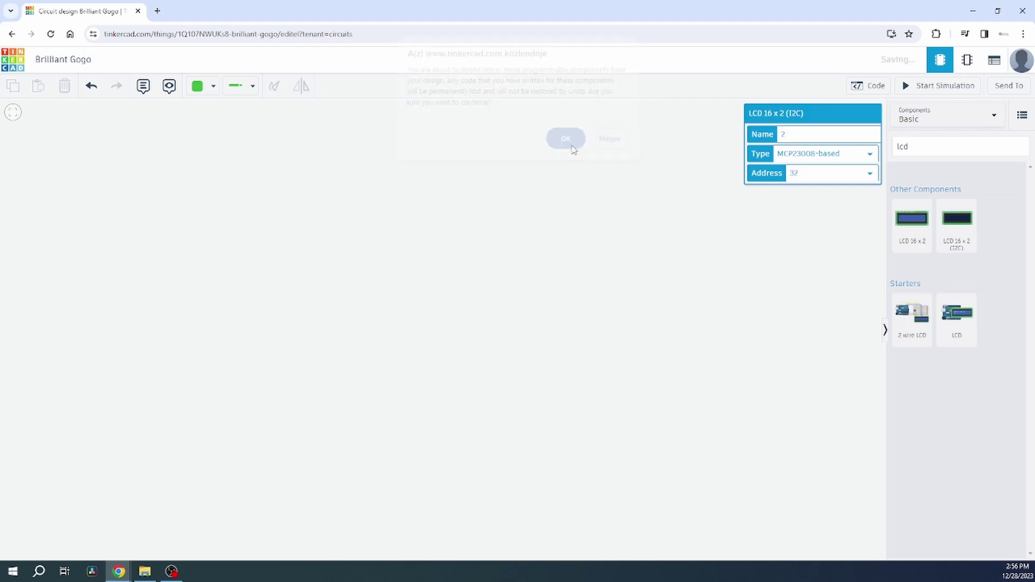
{"action": "left_click", "coordinate": [899, 327]}
{"action": "left_click", "coordinate": [426, 334]}
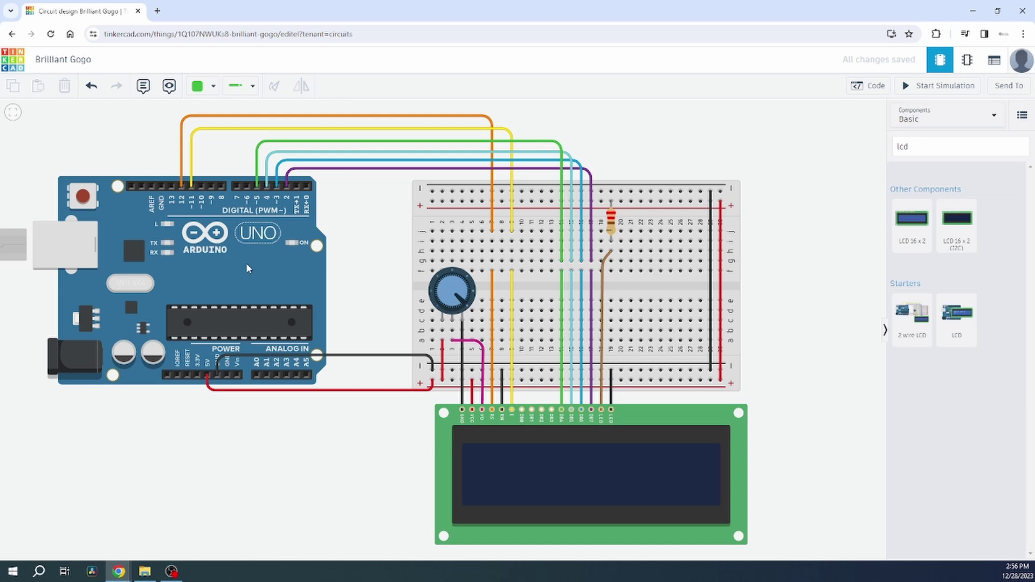
Nudge the Arduino Uno slightly up and to the left.
{"action": "left_click_drag", "start_coordinate": [247, 265], "coordinate": [212, 273]}
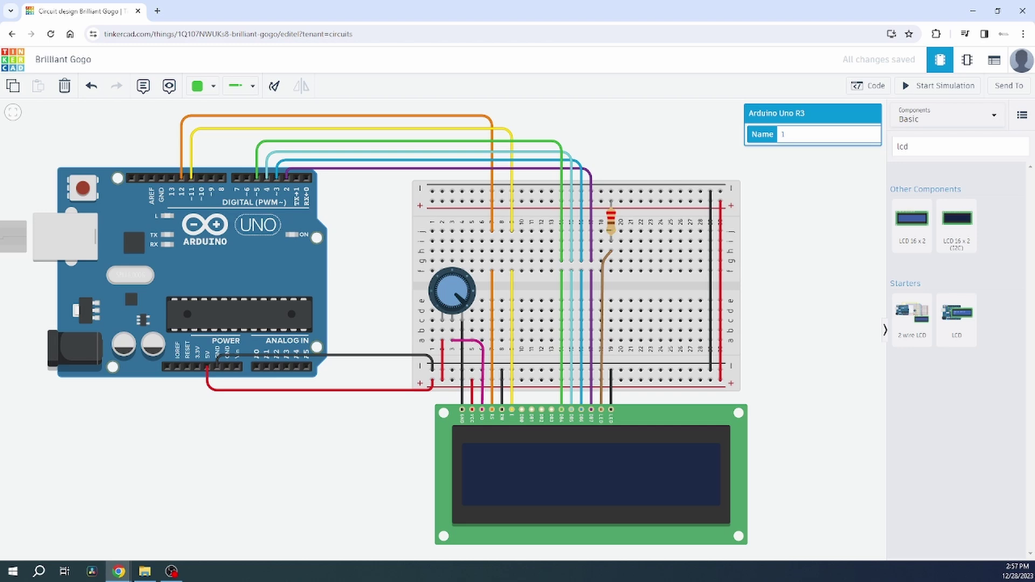
Remove the breadboard and potentiometer, then wire 5V to LCD VCC and GND to LCD GND and V0.
{"action": "key", "text": "ctrl+z"}
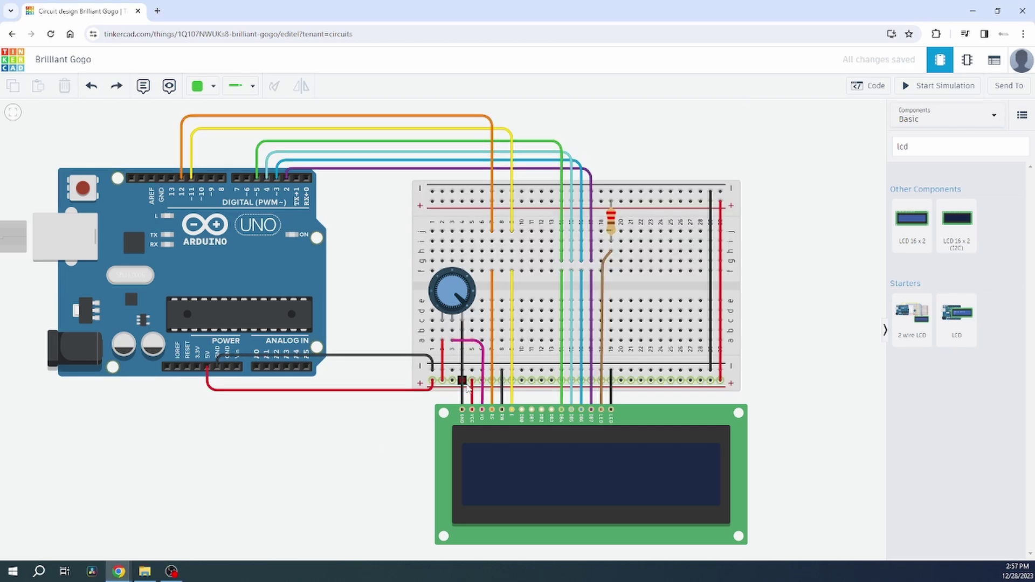
{"action": "key", "text": "ctrl+z"}
{"action": "left_click", "coordinate": [207, 369]}
{"action": "left_click", "coordinate": [209, 387]}
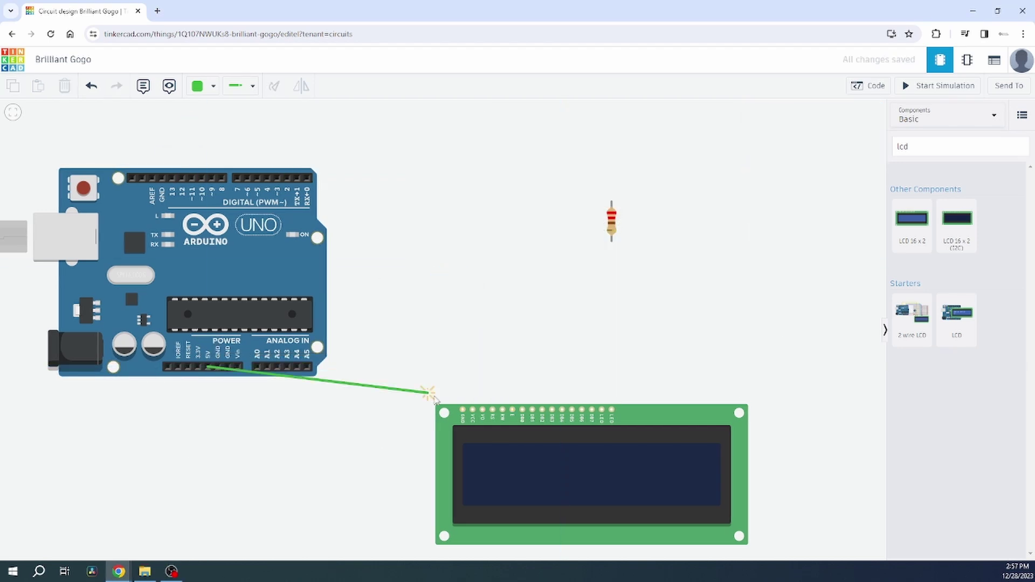
{"action": "left_click", "coordinate": [473, 410]}
{"action": "left_click", "coordinate": [217, 369]}
{"action": "left_click", "coordinate": [462, 410]}
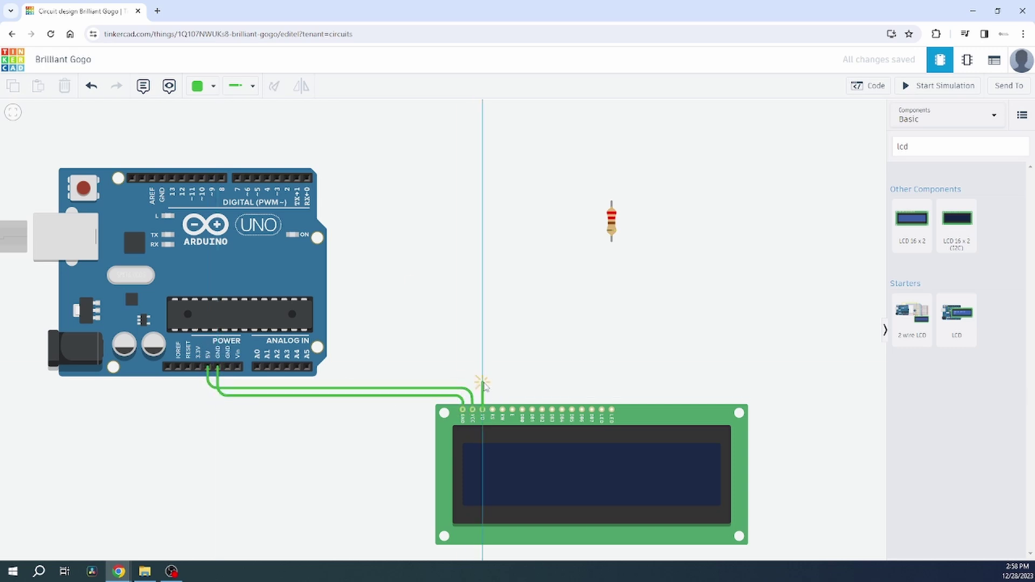
{"action": "left_click", "coordinate": [482, 410]}
{"action": "left_click", "coordinate": [482, 383]}
{"action": "left_click", "coordinate": [228, 369]}
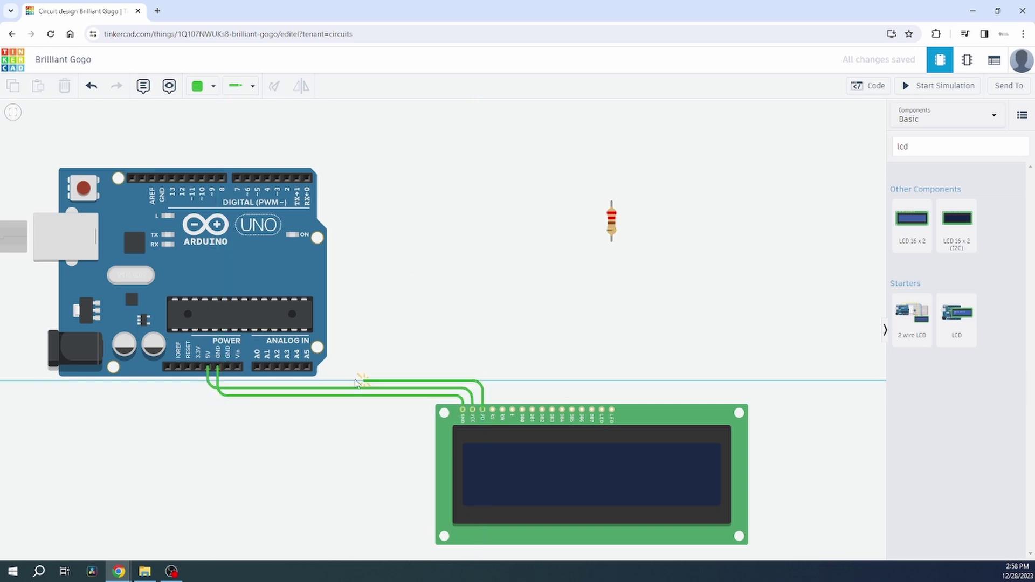
Wire LCD RS to Arduino pin 12 and E to pin 11, redrawing the misplaced E wire.
{"action": "left_click", "coordinate": [493, 410]}
{"action": "left_click", "coordinate": [491, 109]}
{"action": "left_click", "coordinate": [182, 178]}
{"action": "left_click", "coordinate": [502, 410]}
{"action": "left_click", "coordinate": [503, 110]}
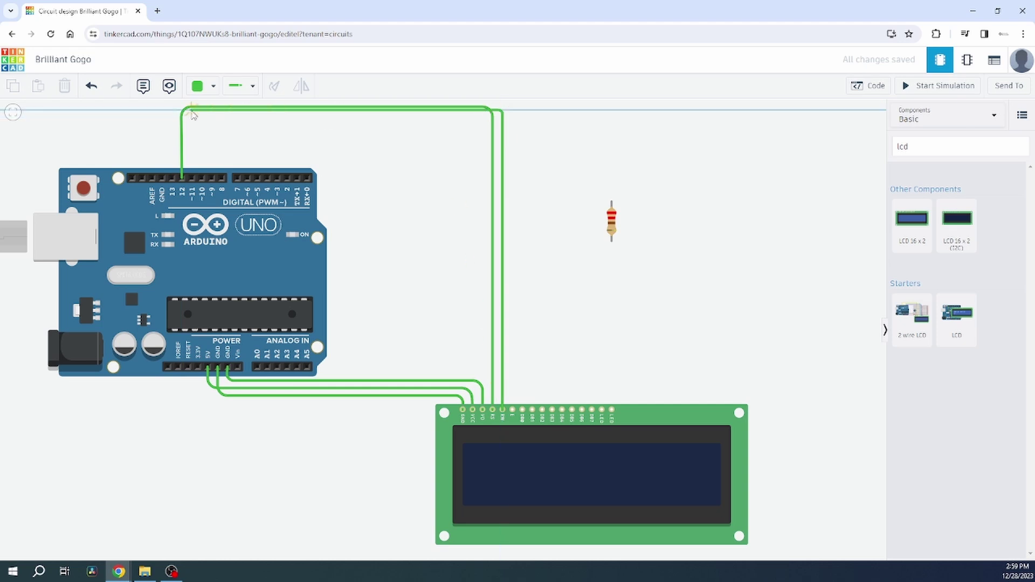
{"action": "left_click", "coordinate": [192, 109]}
{"action": "left_click", "coordinate": [191, 178]}
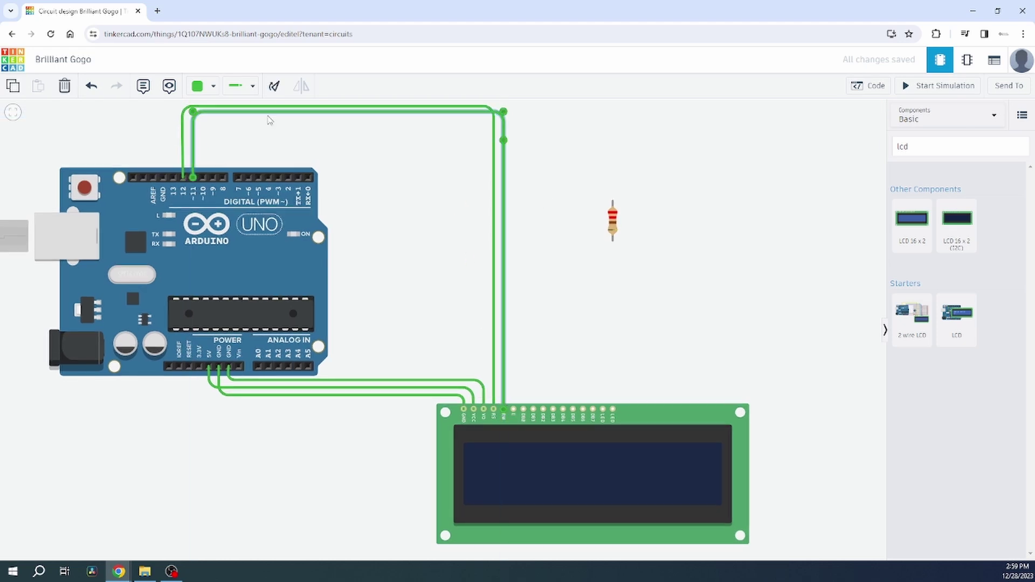
{"action": "key", "text": "Delete"}
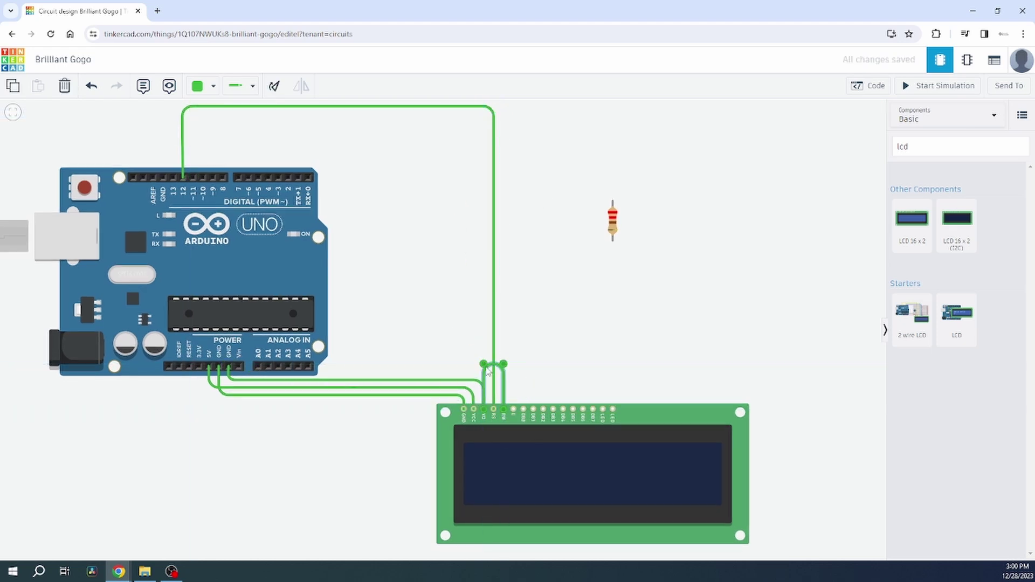
{"action": "left_click", "coordinate": [494, 382]}
{"action": "left_click", "coordinate": [513, 410]}
{"action": "left_click", "coordinate": [514, 116]}
{"action": "left_click", "coordinate": [192, 117]}
Route the LCD D4–D7 wires over the board to Arduino pins 5, 4, 3 and 2.
{"action": "left_click", "coordinate": [192, 178]}
{"action": "left_click", "coordinate": [564, 410]}
{"action": "left_click", "coordinate": [564, 126]}
{"action": "left_click", "coordinate": [259, 126]}
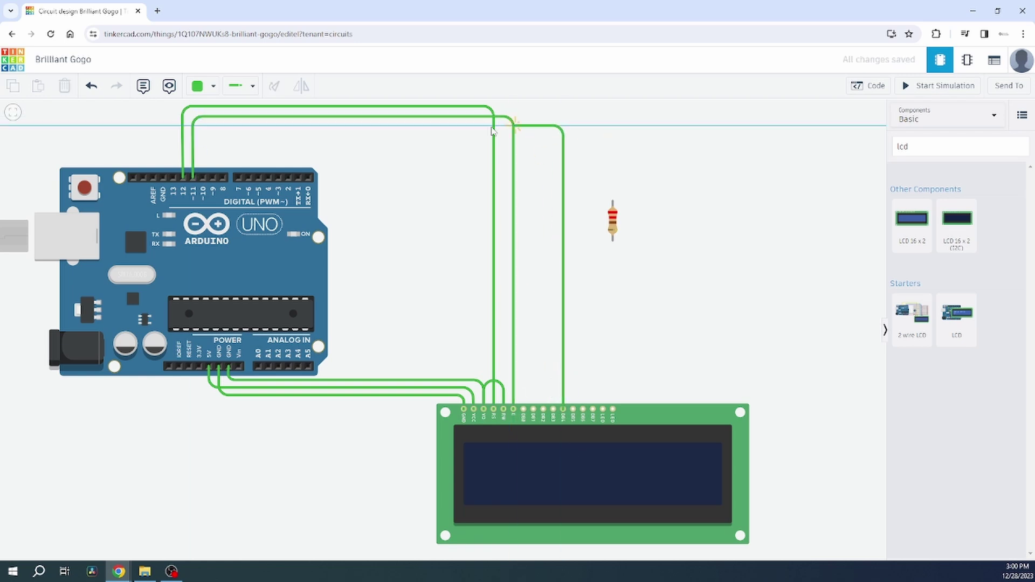
{"action": "left_click", "coordinate": [259, 178]}
{"action": "left_click", "coordinate": [574, 410]}
{"action": "left_click", "coordinate": [574, 134]}
{"action": "left_click", "coordinate": [268, 134]}
{"action": "left_click", "coordinate": [269, 178]}
{"action": "left_click", "coordinate": [583, 410]}
{"action": "left_click", "coordinate": [583, 143]}
{"action": "left_click", "coordinate": [279, 143]}
{"action": "left_click", "coordinate": [279, 178]}
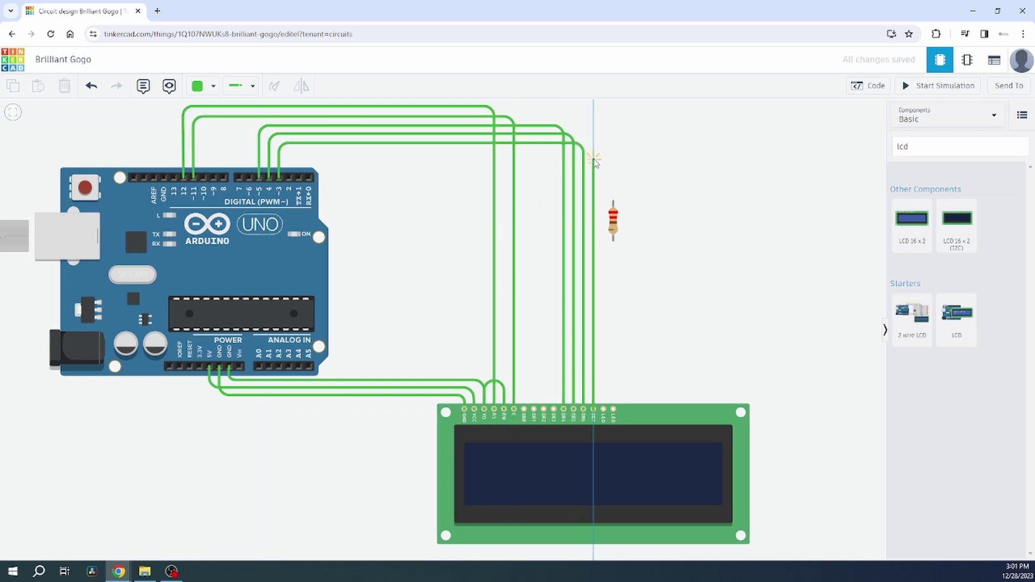
Move the resistor aside and add a jumper from the LCD RW pin to the LED pin.
{"action": "left_click_drag", "start_coordinate": [613, 221], "coordinate": [462, 281]}
{"action": "left_click", "coordinate": [613, 410]}
{"action": "left_click", "coordinate": [614, 376]}
{"action": "left_click", "coordinate": [506, 376]}
{"action": "left_click", "coordinate": [504, 410]}
Rotate the resistor and wire it between the LCD LED pin and VCC.
{"action": "key", "text": "r"}
{"action": "key", "text": "r"}
{"action": "left_click", "coordinate": [621, 418]}
{"action": "left_click", "coordinate": [622, 307]}
{"action": "left_click", "coordinate": [491, 308]}
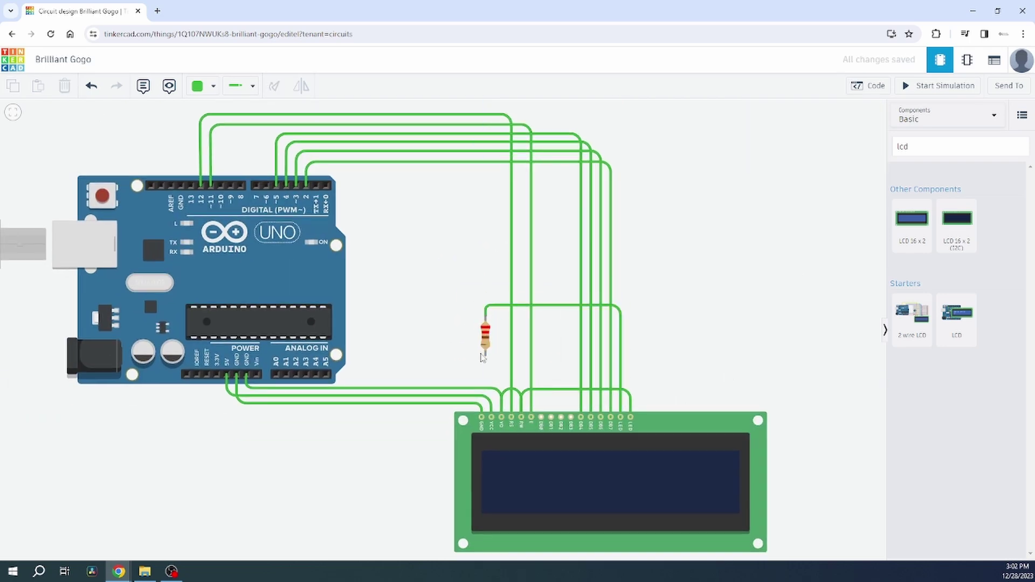
{"action": "left_click", "coordinate": [492, 418]}
{"action": "left_click", "coordinate": [492, 348]}
Colour the ground wire brown, the 5V wire red and the V0 wire orange.
{"action": "left_click", "coordinate": [447, 323]}
{"action": "left_click", "coordinate": [384, 403]}
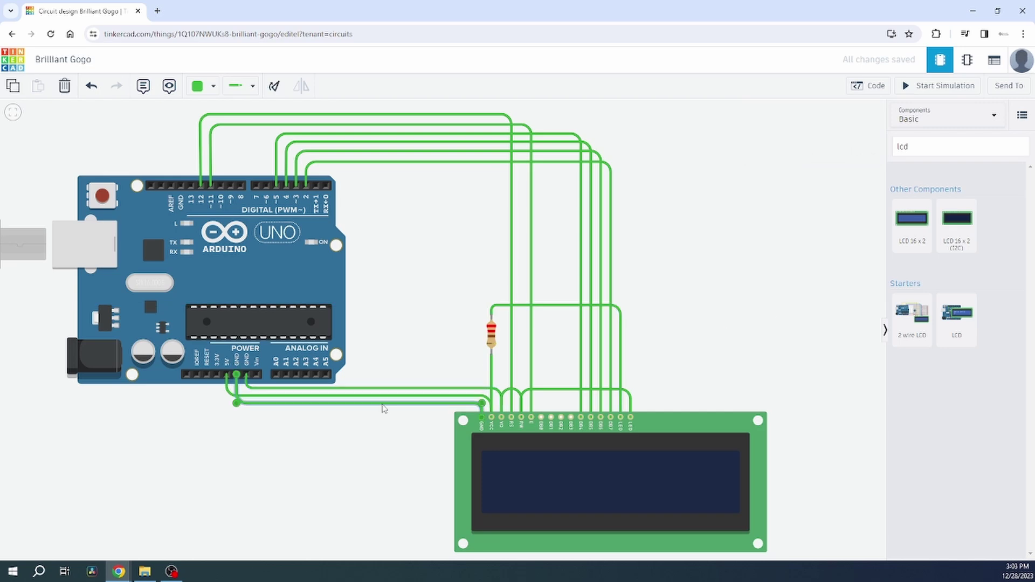
{"action": "left_click", "coordinate": [205, 86]}
{"action": "left_click", "coordinate": [234, 295]}
{"action": "left_click", "coordinate": [356, 396]}
{"action": "left_click", "coordinate": [224, 142]}
{"action": "left_click", "coordinate": [356, 388]}
Colour RS yellow, D4 blue, D5 purple, D6 grey, D7 white and the resistor wire red.
{"action": "left_click", "coordinate": [229, 161]}
{"action": "left_click", "coordinate": [388, 115]}
{"action": "left_click", "coordinate": [228, 179]}
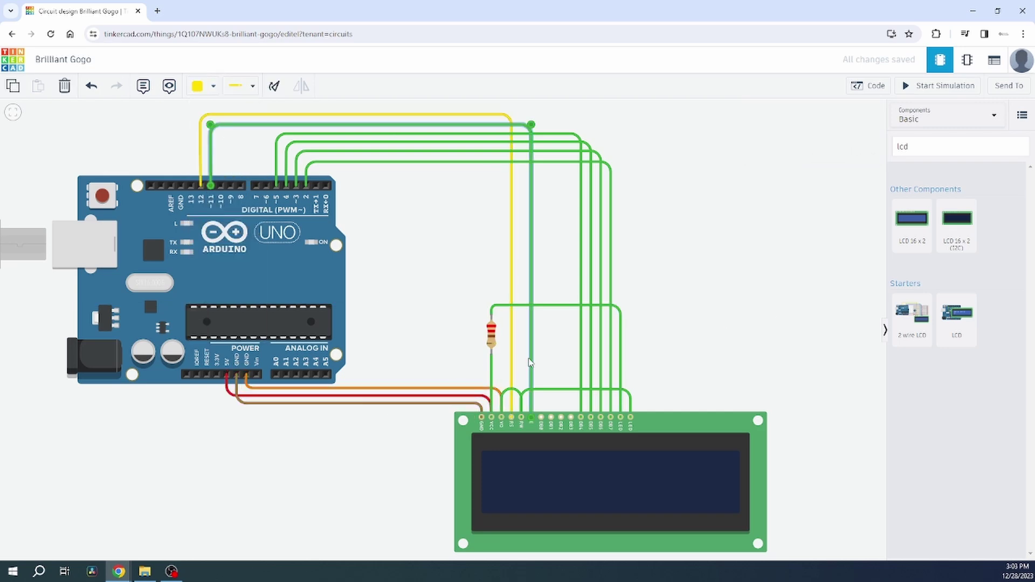
{"action": "left_click", "coordinate": [432, 134]}
{"action": "left_click", "coordinate": [226, 235]}
{"action": "left_click", "coordinate": [431, 142]}
{"action": "left_click", "coordinate": [228, 252]}
{"action": "left_click", "coordinate": [432, 153]}
{"action": "left_click", "coordinate": [205, 86]}
{"action": "left_click", "coordinate": [226, 307]}
{"action": "left_click", "coordinate": [431, 161]}
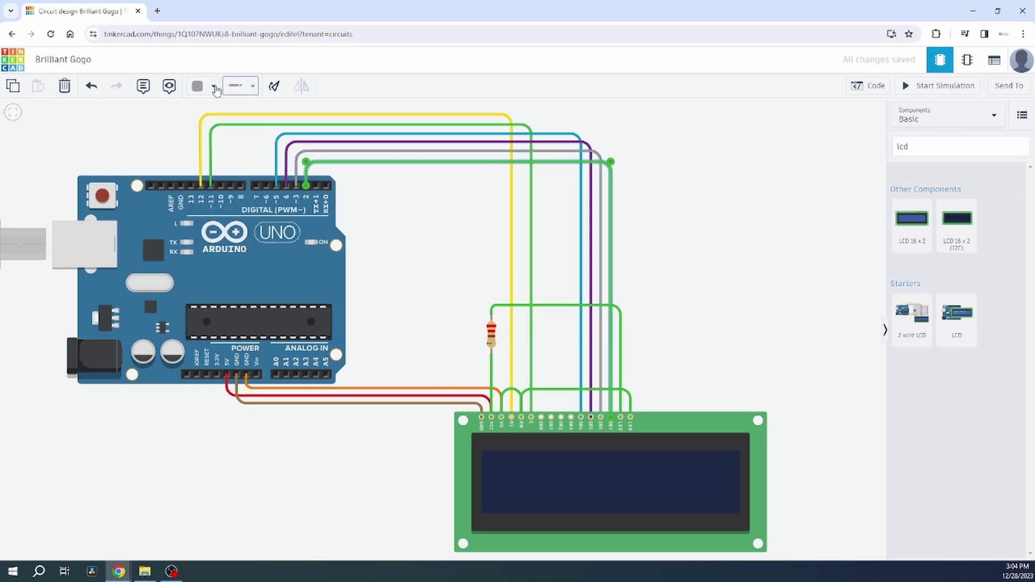
{"action": "left_click", "coordinate": [227, 326]}
{"action": "left_click", "coordinate": [621, 351]}
Make the LCD jumper wires black, run the simulation showing 'hello world!', and open the block code.
{"action": "key", "text": "2"}
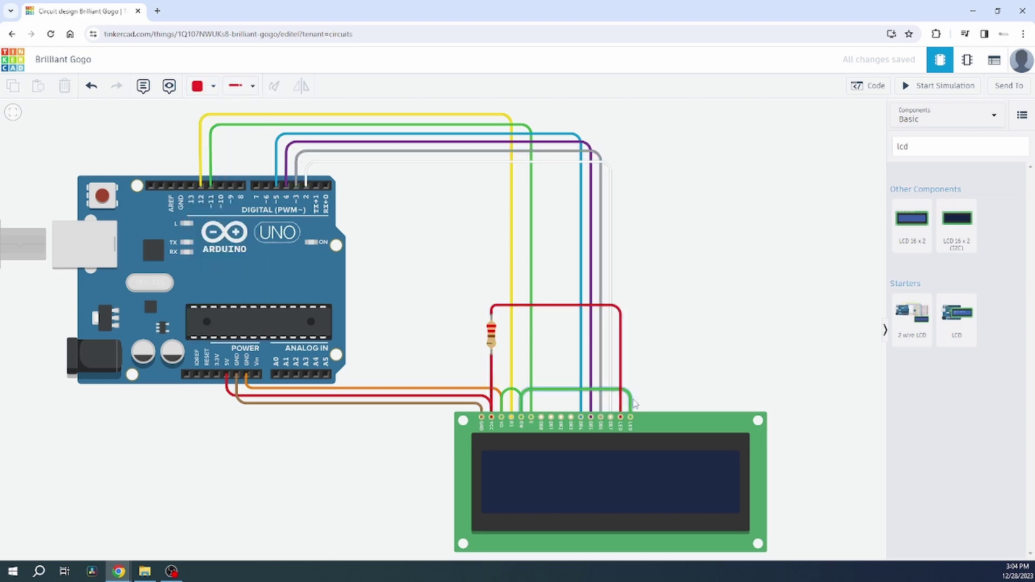
{"action": "left_click", "coordinate": [629, 396]}
{"action": "key", "text": "1"}
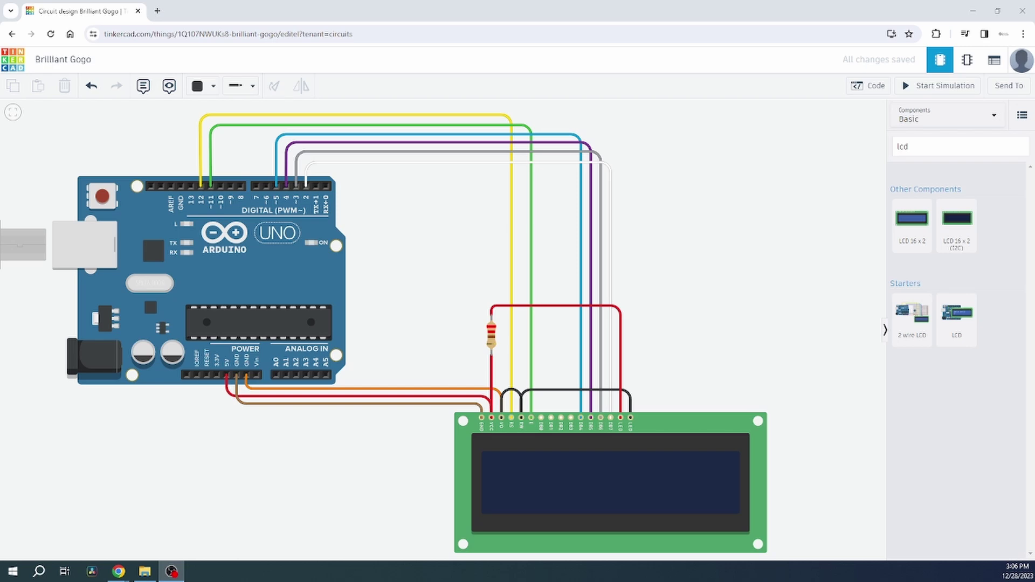
{"action": "left_click", "coordinate": [923, 87]}
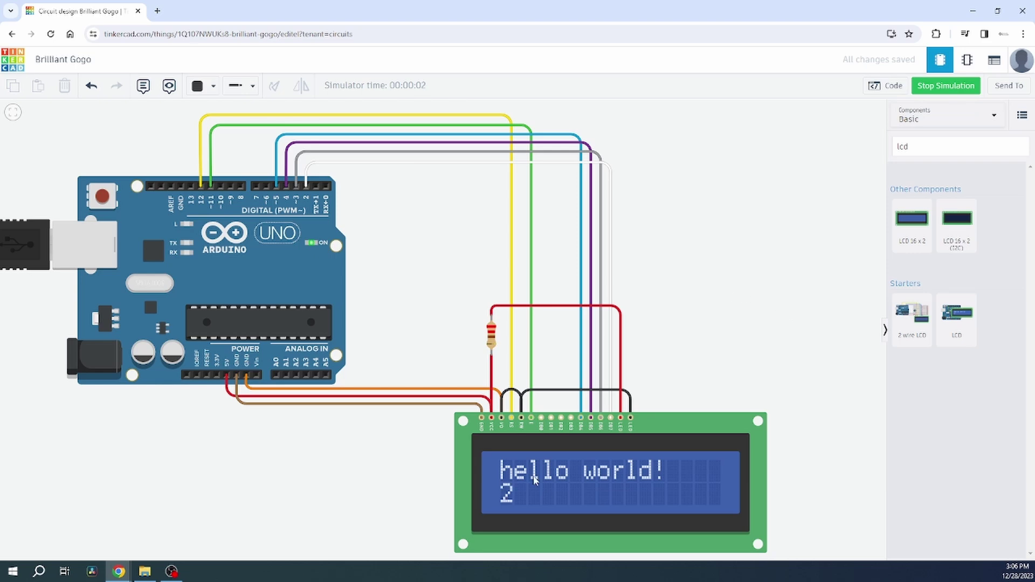
{"action": "left_click", "coordinate": [886, 86]}
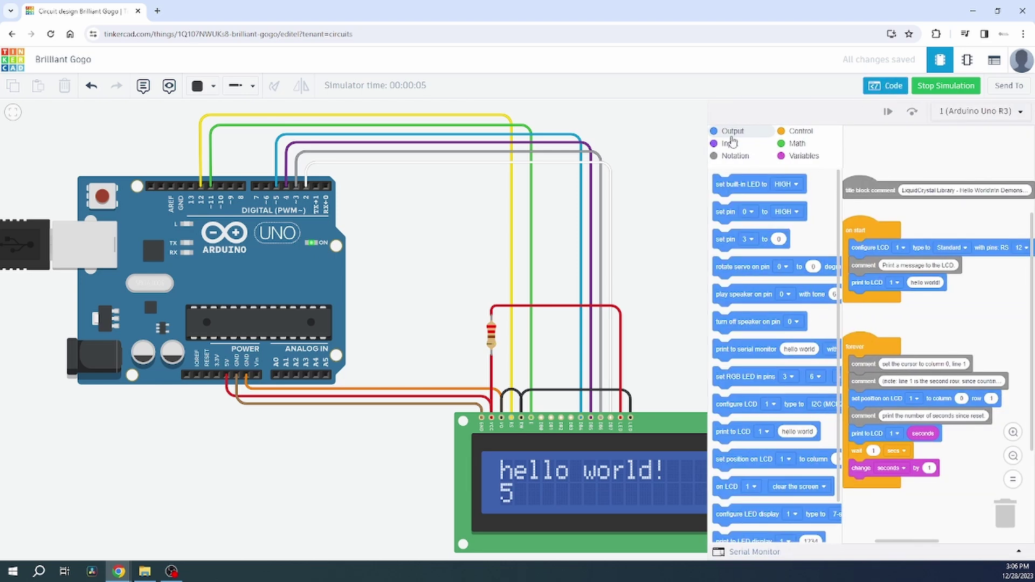
Convert the Arduino code from Blocks to Text mode, then rerun the simulation and close the editor.
{"action": "left_click", "coordinate": [963, 112]}
{"action": "left_click", "coordinate": [885, 93]}
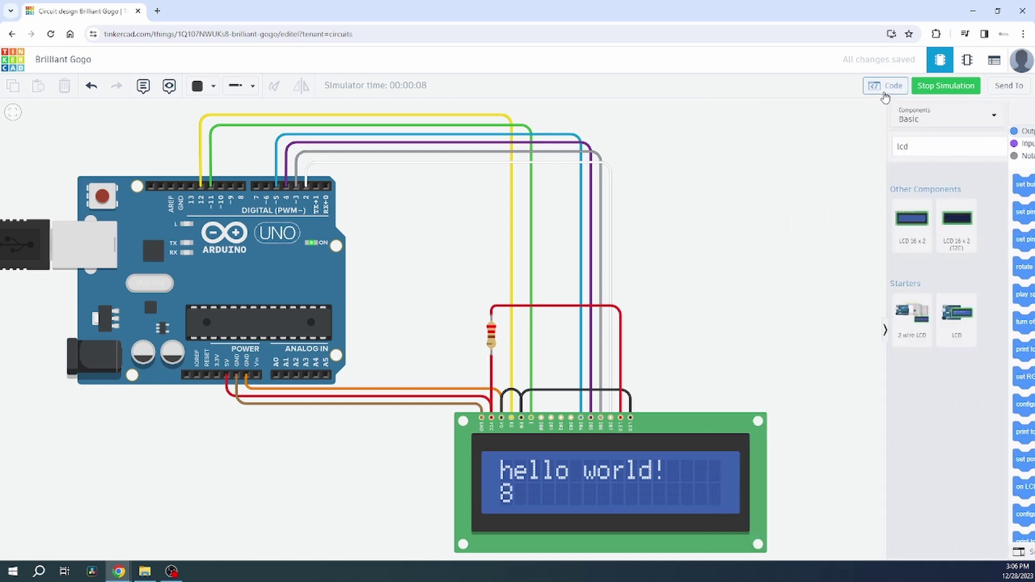
{"action": "left_click", "coordinate": [939, 88]}
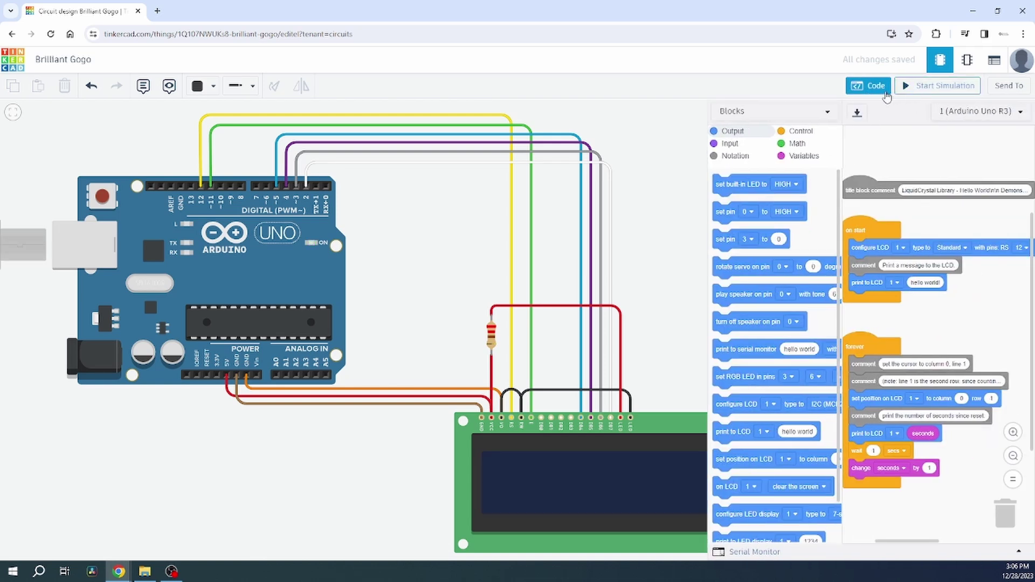
{"action": "left_click", "coordinate": [811, 116]}
{"action": "left_click", "coordinate": [735, 155]}
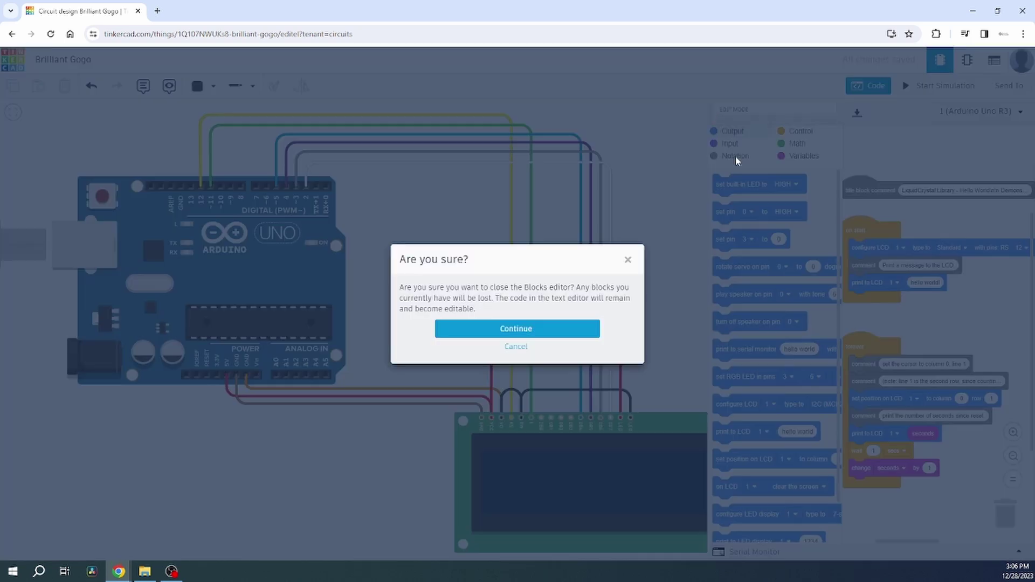
{"action": "left_click", "coordinate": [507, 330]}
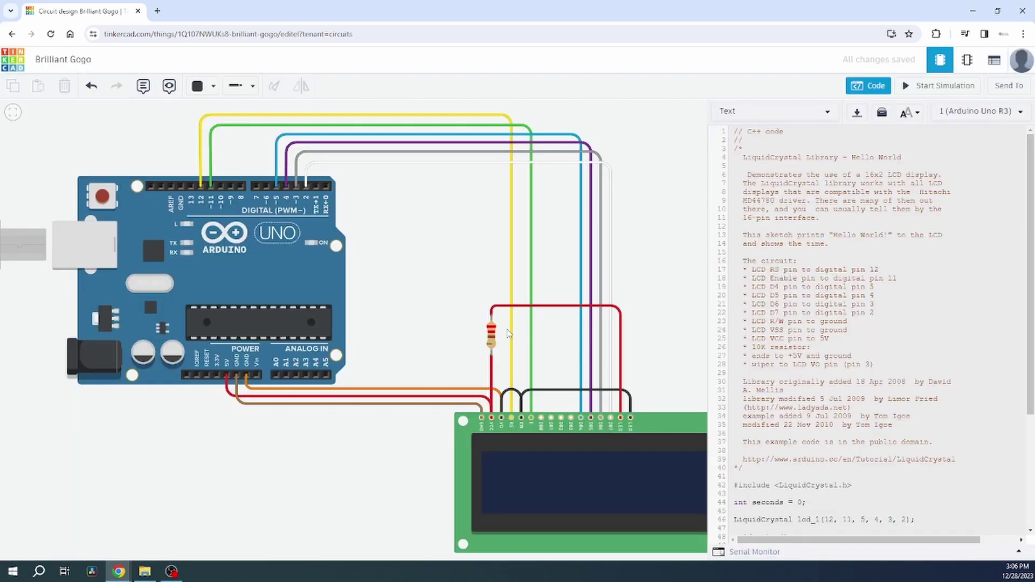
{"action": "left_click", "coordinate": [906, 87]}
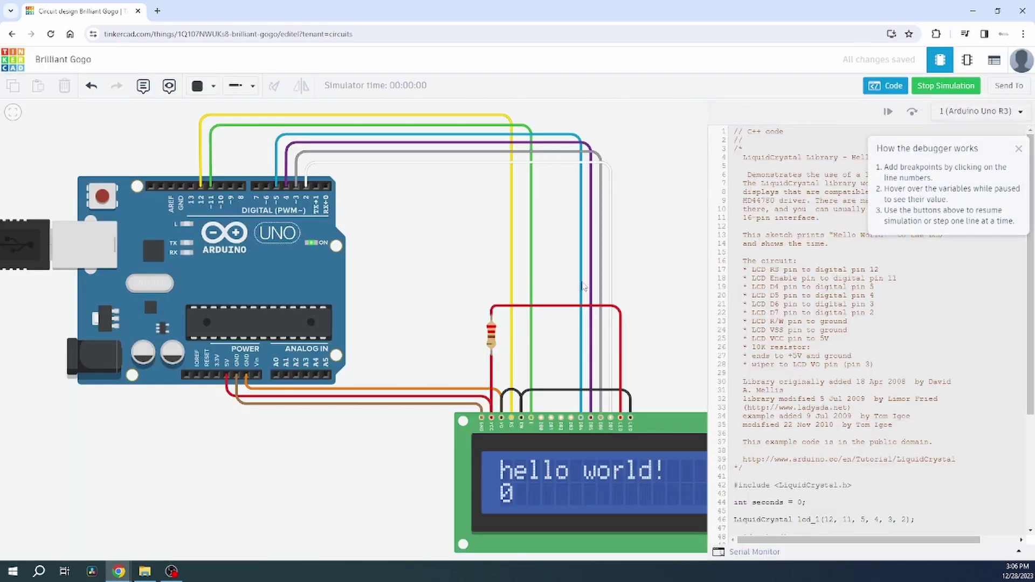
{"action": "left_click", "coordinate": [879, 88]}
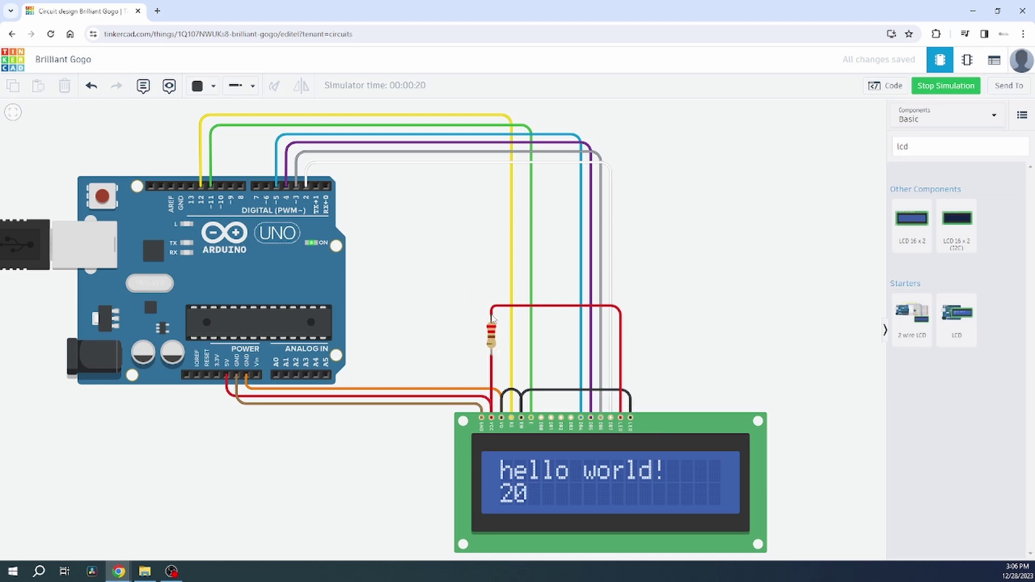
Select the resistor to view its 220 Ω resistance while the simulation keeps counting.
{"action": "left_click", "coordinate": [493, 335]}
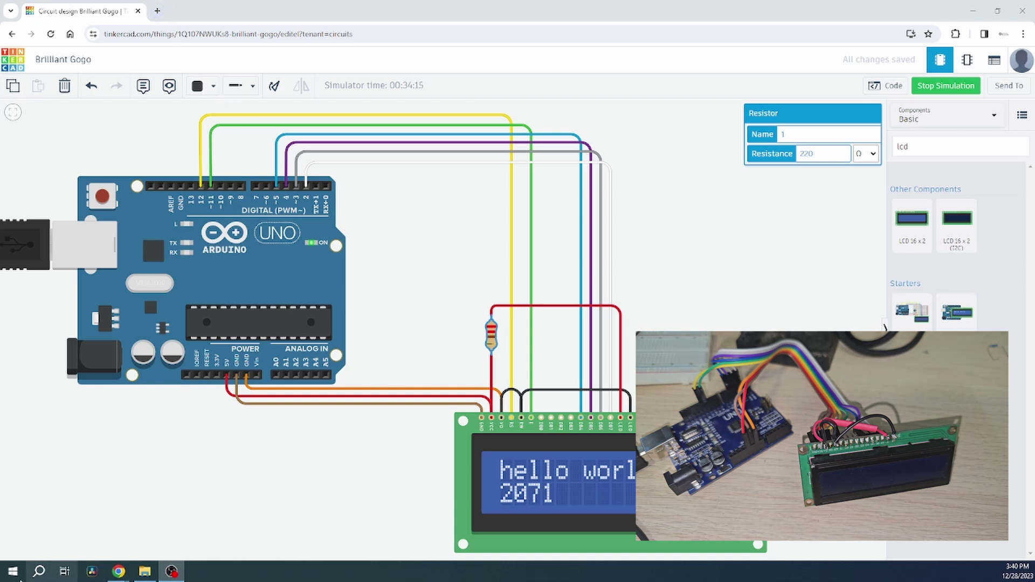
Launch Arduino IDE, stop the simulation, and copy all of the circuit's C++ code.
{"action": "left_click", "coordinate": [16, 572]}
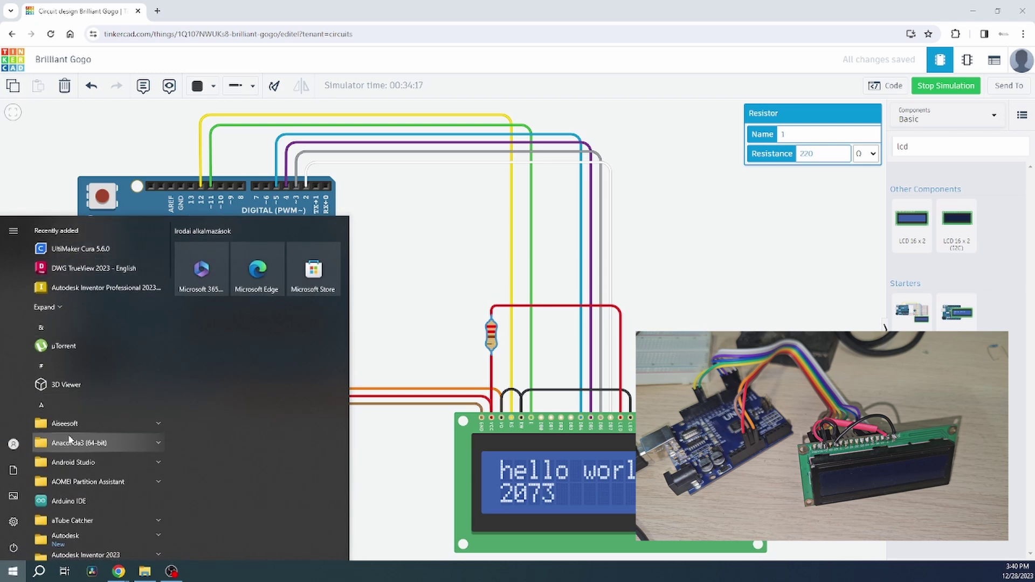
{"action": "left_click", "coordinate": [86, 500]}
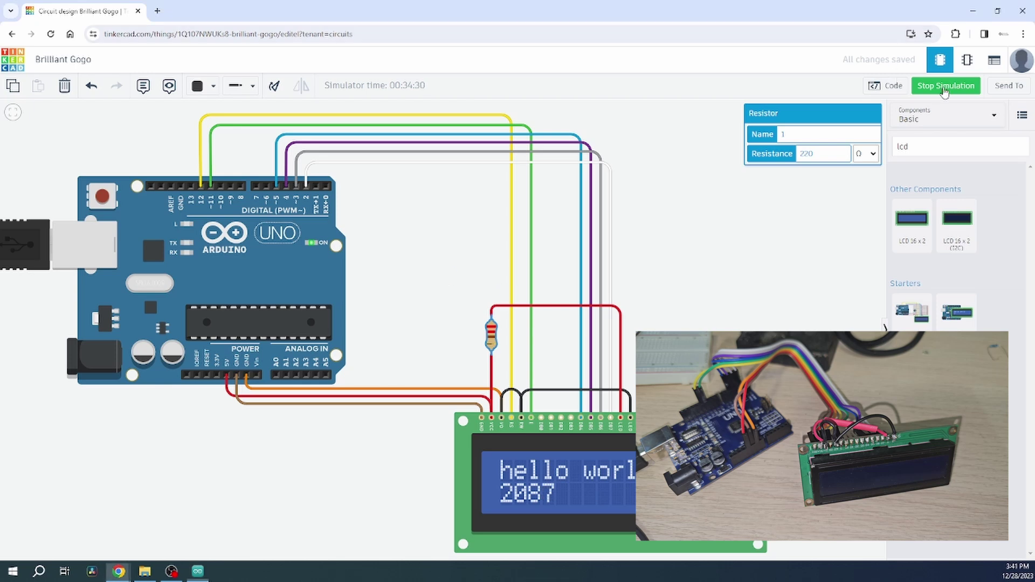
{"action": "left_click", "coordinate": [947, 85]}
{"action": "left_click", "coordinate": [874, 87]}
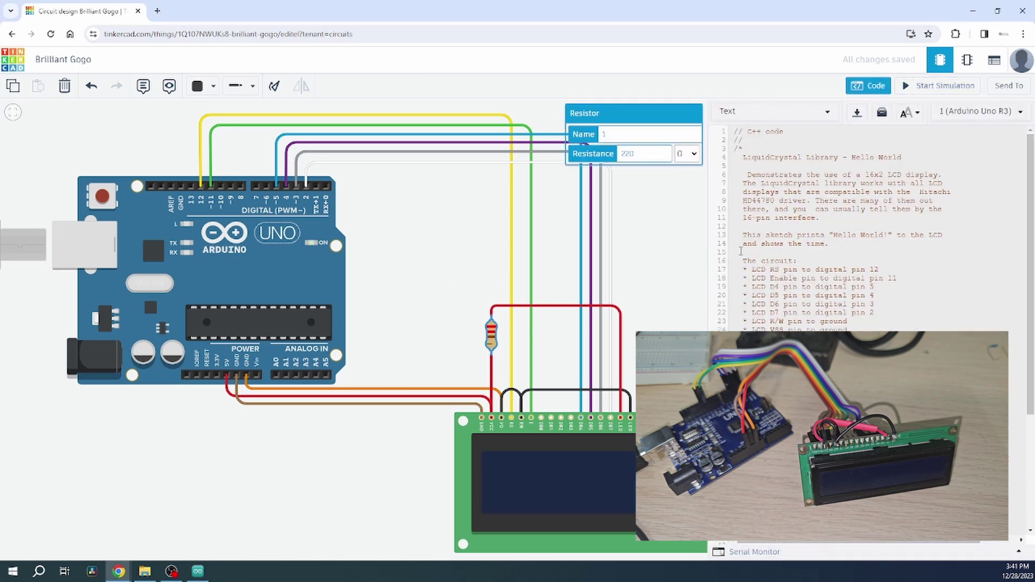
{"action": "key", "text": "ctrl+a"}
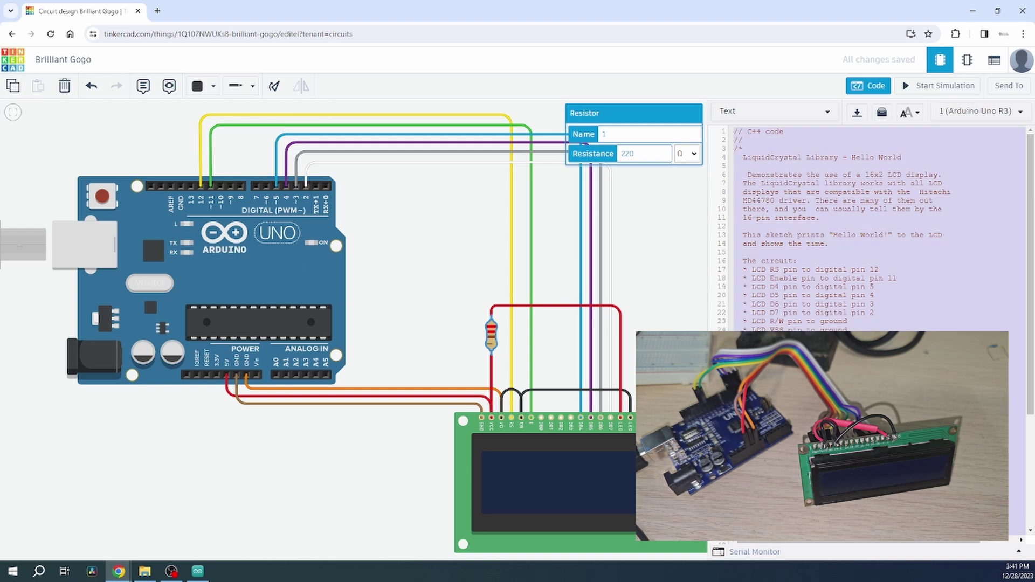
{"action": "key", "text": "alt+Tab"}
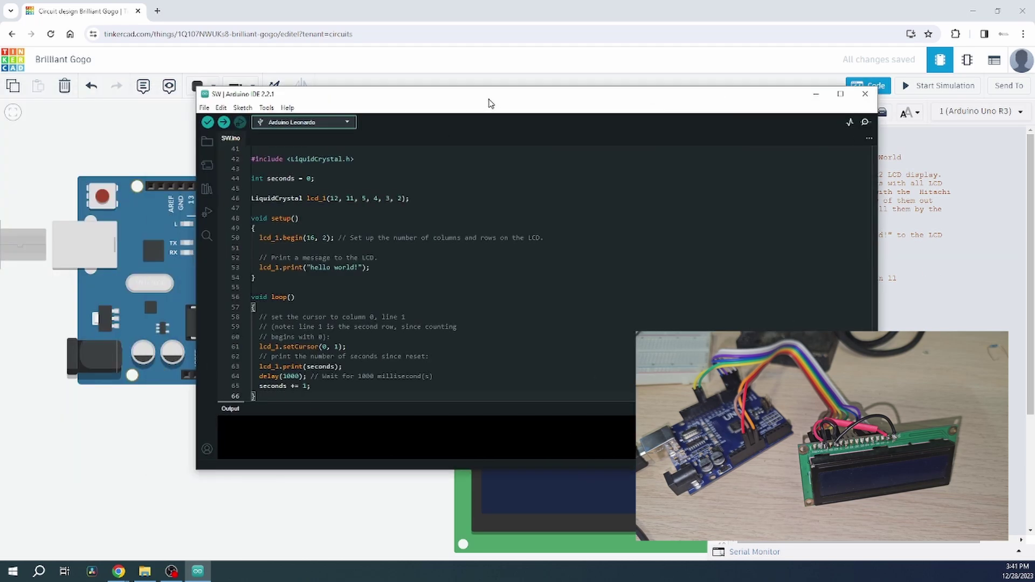
Replace the sketch's long header comment with a single line reading 'like and subscribe'.
{"action": "double_click", "coordinate": [489, 97]}
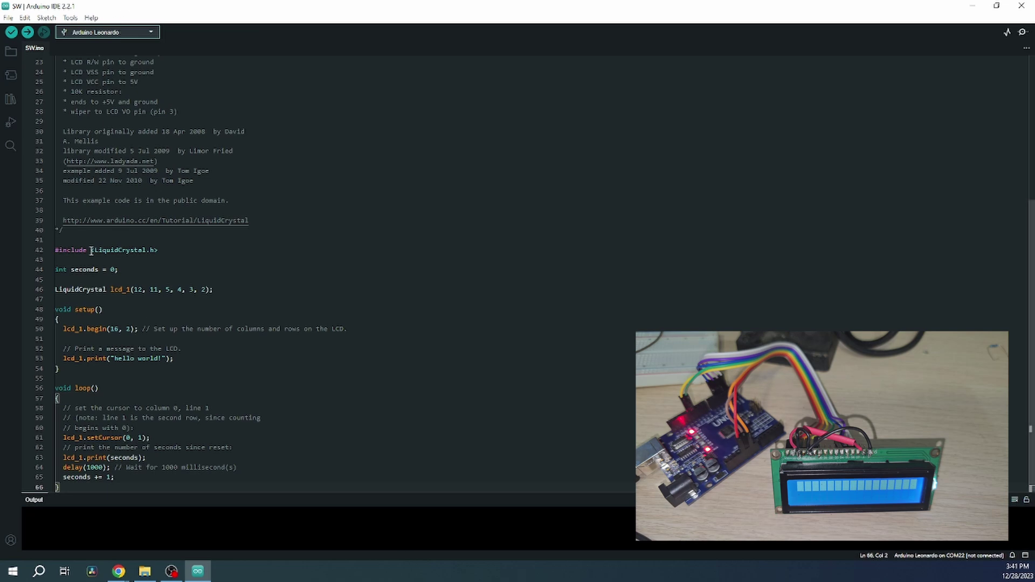
{"action": "left_click_drag", "start_coordinate": [248, 221], "coordinate": [65, 63]}
{"action": "key", "text": "BackSpace"}
{"action": "key", "text": "Delete"}
{"action": "key", "text": "Delete"}
{"action": "key", "text": "Delete"}
{"action": "type", "text": "like and"}
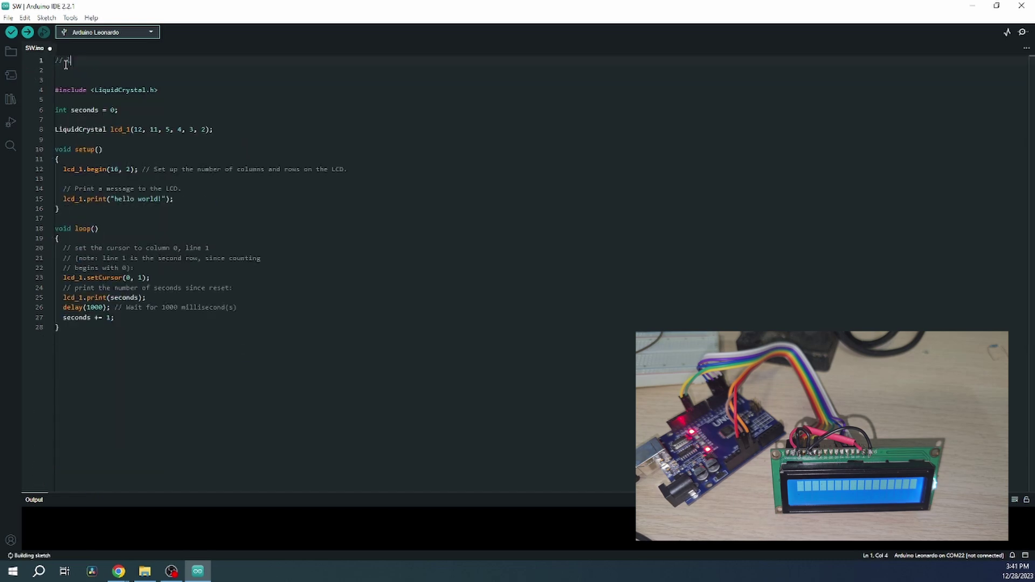
{"action": "type", "text": " subscribe"}
Review the new comment, the LCD pin numbers on line 8, the seconds variable and line 23's setCursor call.
{"action": "left_click_drag", "start_coordinate": [140, 60], "coordinate": [55, 60]}
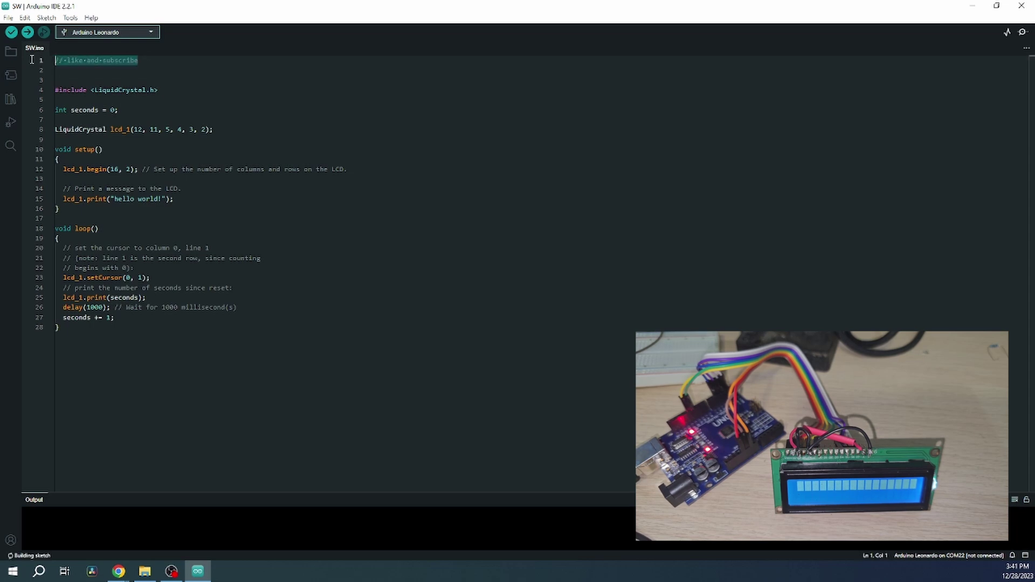
{"action": "left_click", "coordinate": [352, 275]}
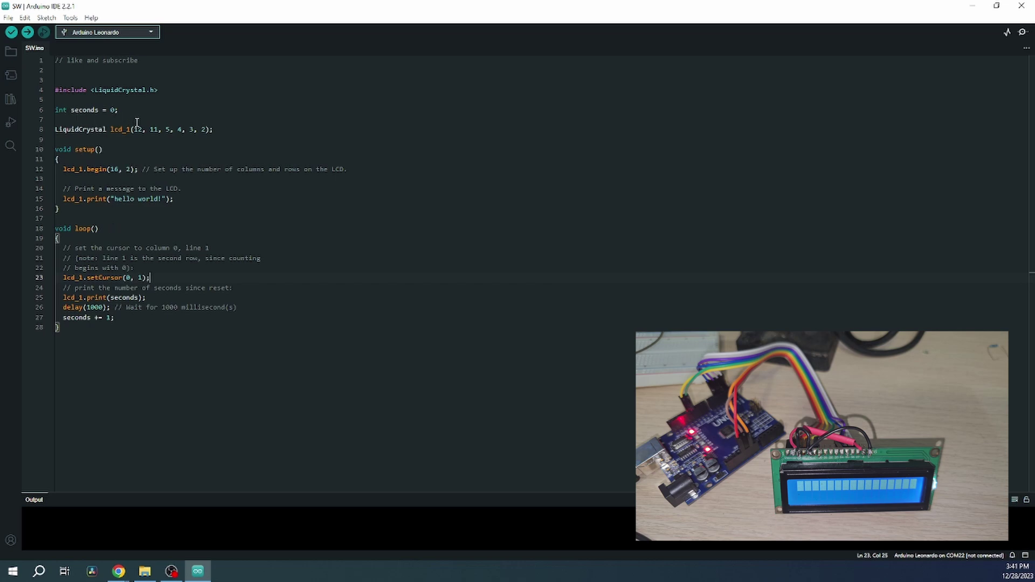
{"action": "left_click_drag", "start_coordinate": [134, 130], "coordinate": [211, 129]}
{"action": "left_click", "coordinate": [154, 159]}
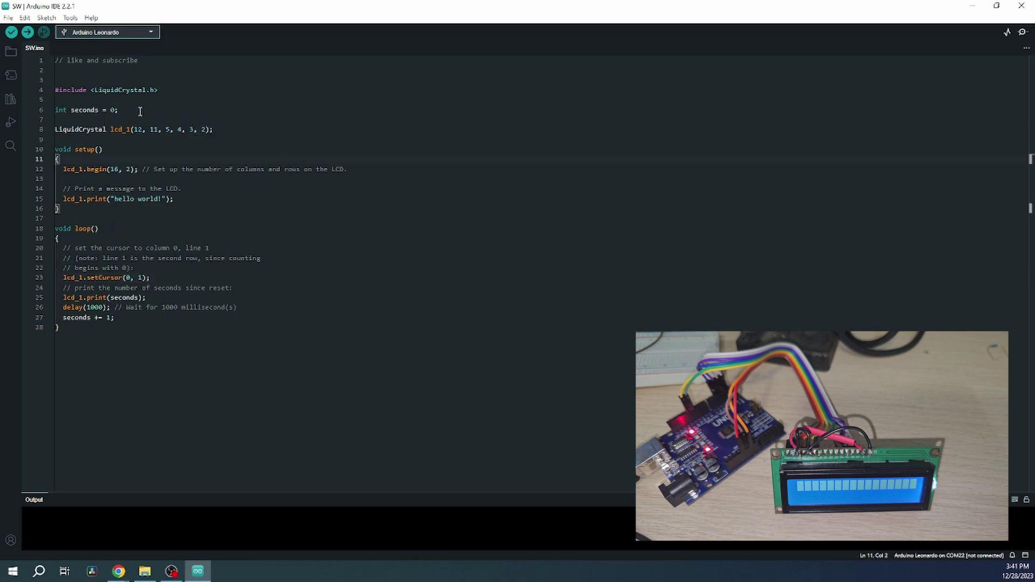
{"action": "left_click_drag", "start_coordinate": [140, 111], "coordinate": [28, 105]}
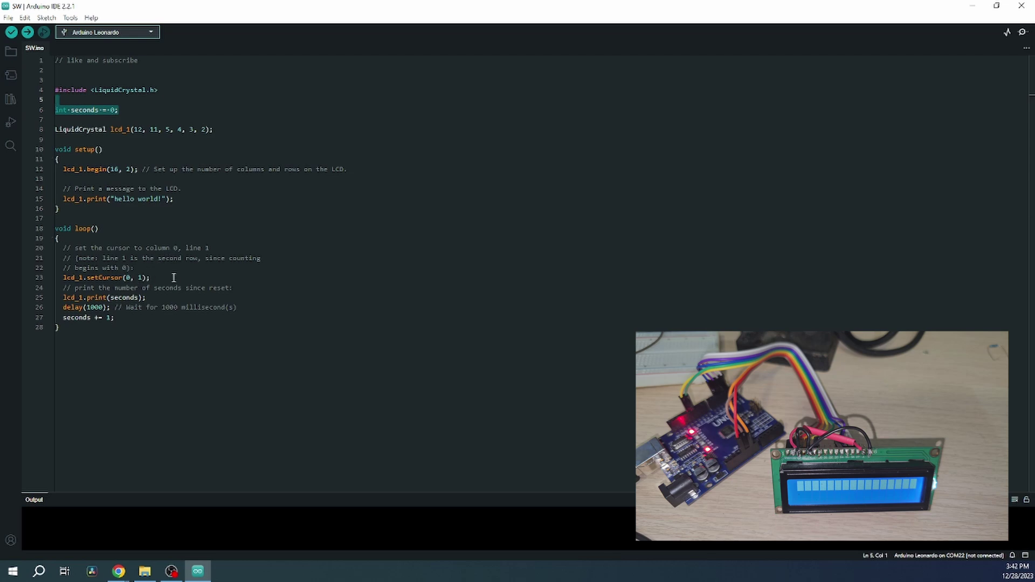
{"action": "left_click_drag", "start_coordinate": [174, 277], "coordinate": [46, 281]}
{"action": "left_click", "coordinate": [177, 336]}
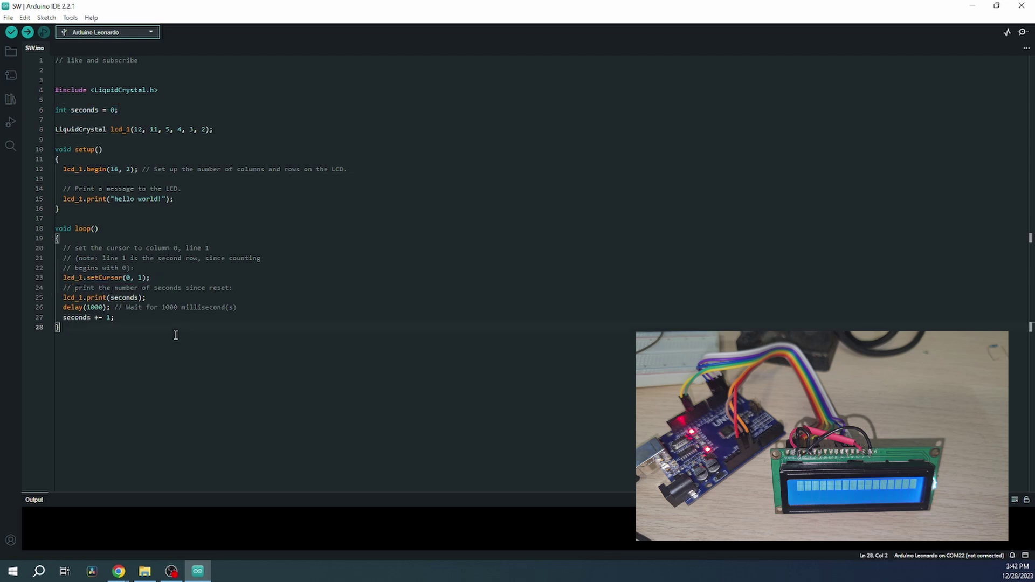
Target Arduino Uno on COM23 and upload the sketch, which uses 2106 bytes.
{"action": "left_click", "coordinate": [154, 33]}
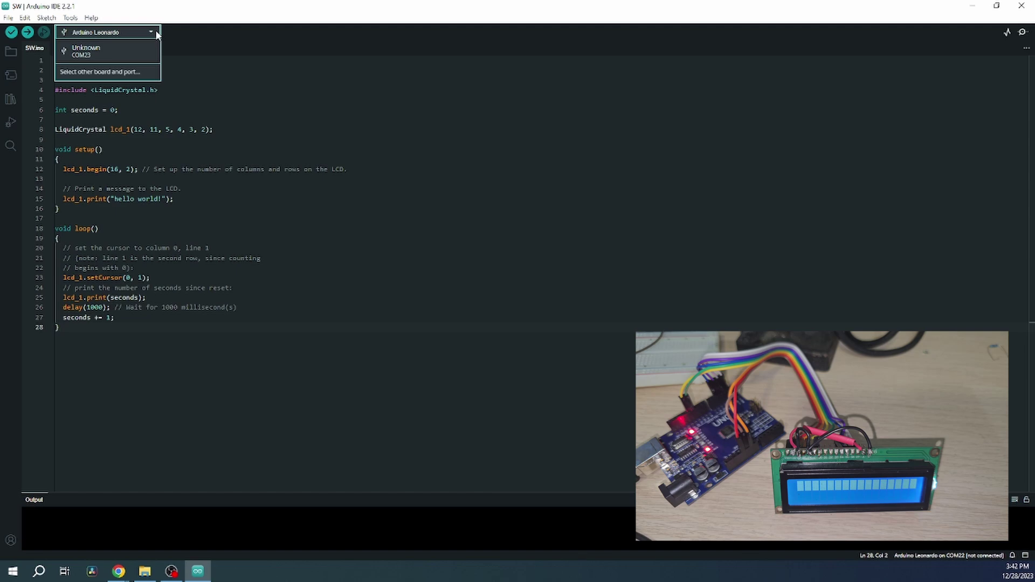
{"action": "left_click", "coordinate": [113, 54]}
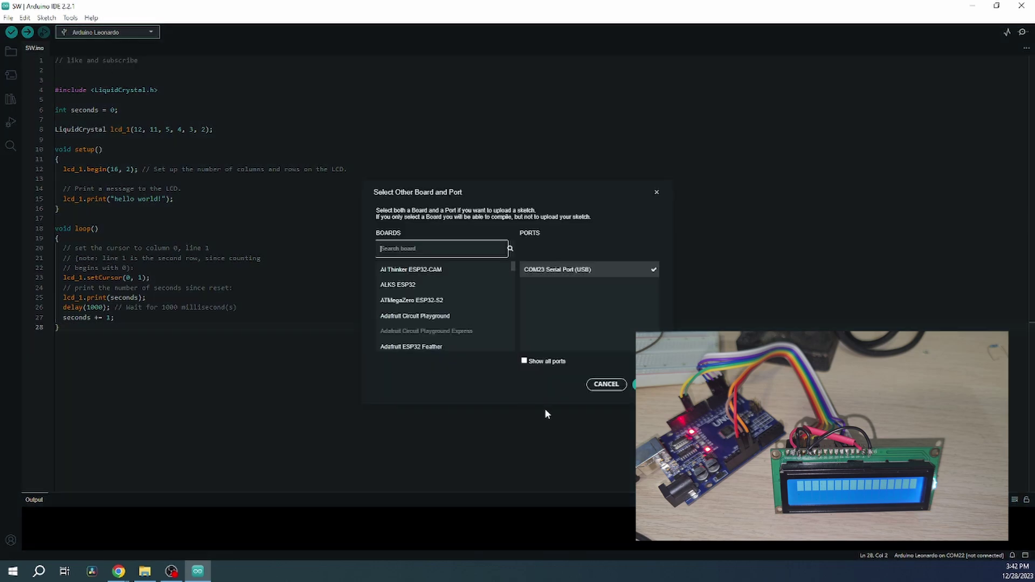
{"action": "type", "text": "uno"}
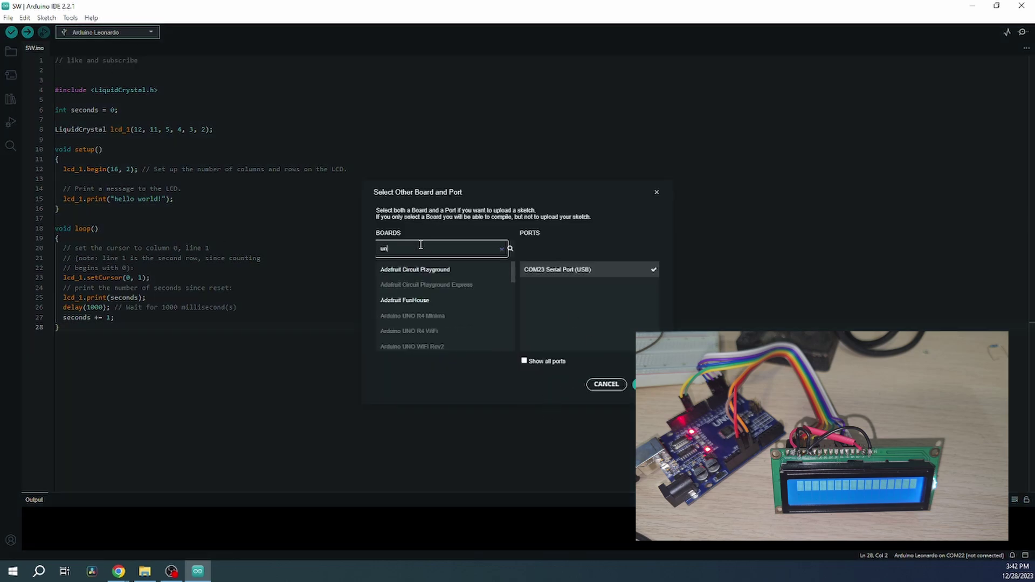
{"action": "left_click", "coordinate": [402, 316]}
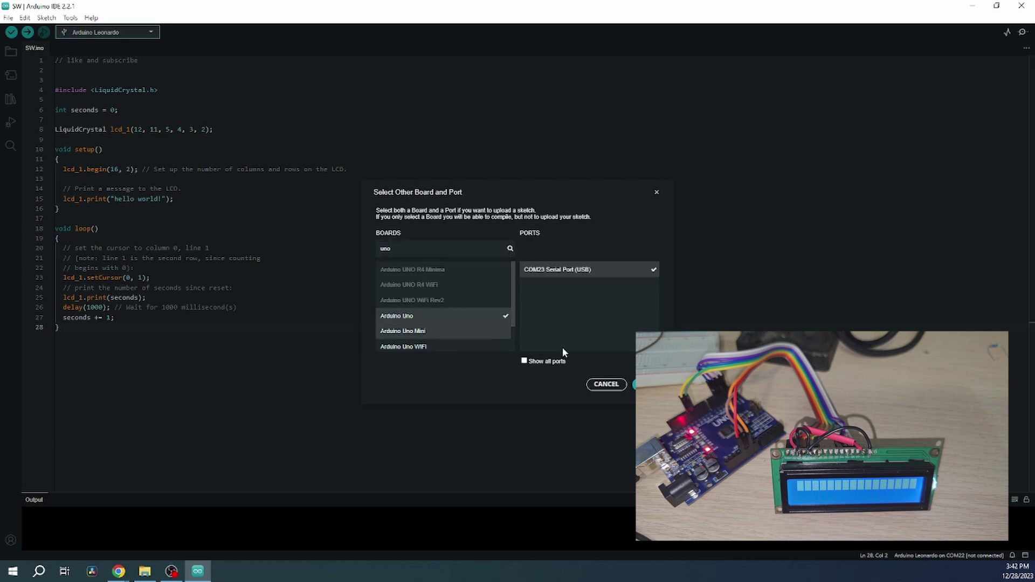
{"action": "left_click", "coordinate": [645, 384]}
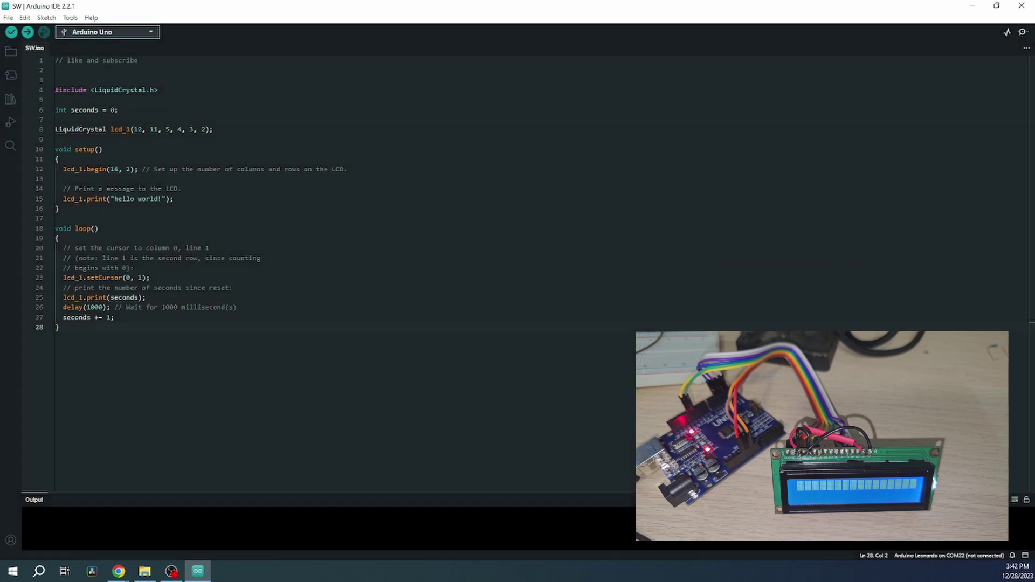
{"action": "left_click", "coordinate": [27, 32]}
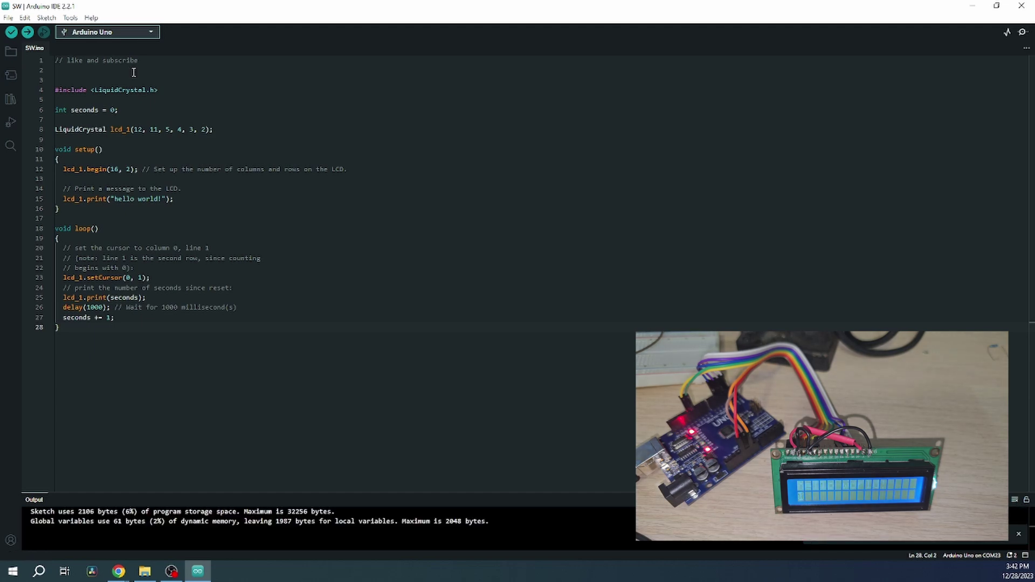
Restart the Tinkercad simulation, deselect the resistor, and close the code editor while the counter runs.
{"action": "left_click", "coordinate": [974, 7]}
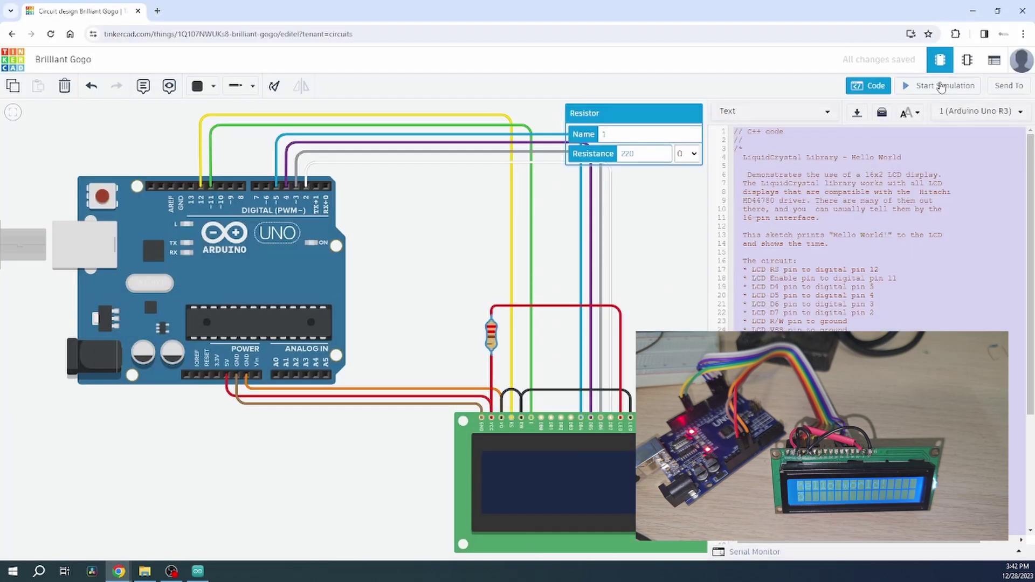
{"action": "left_click", "coordinate": [938, 86]}
{"action": "left_click", "coordinate": [643, 300]}
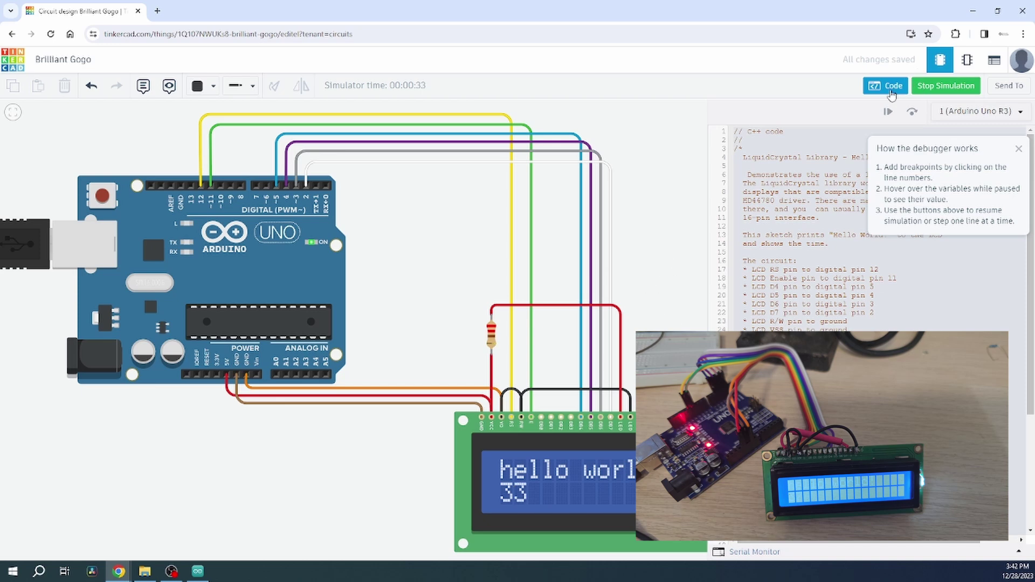
{"action": "left_click", "coordinate": [891, 91]}
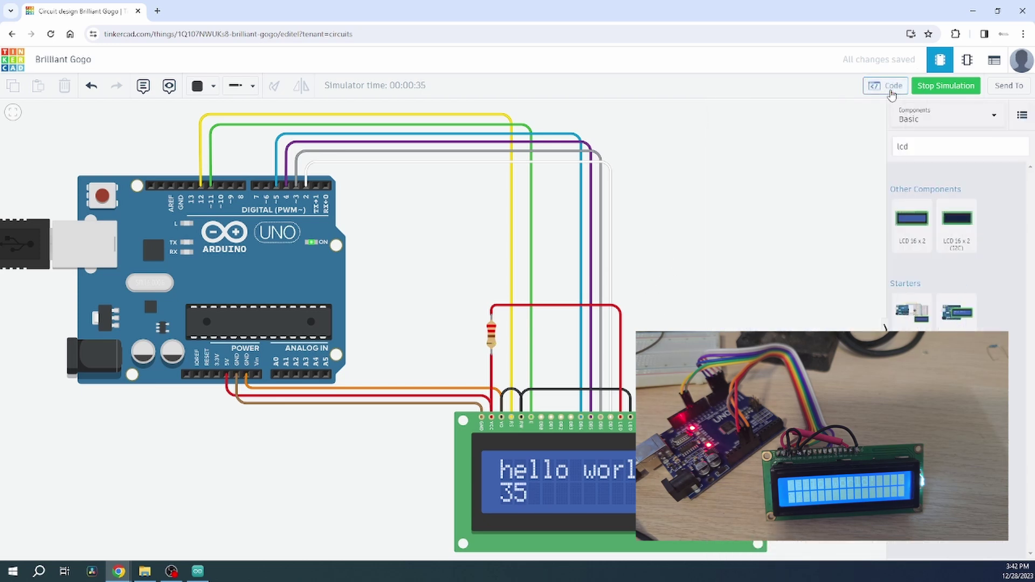